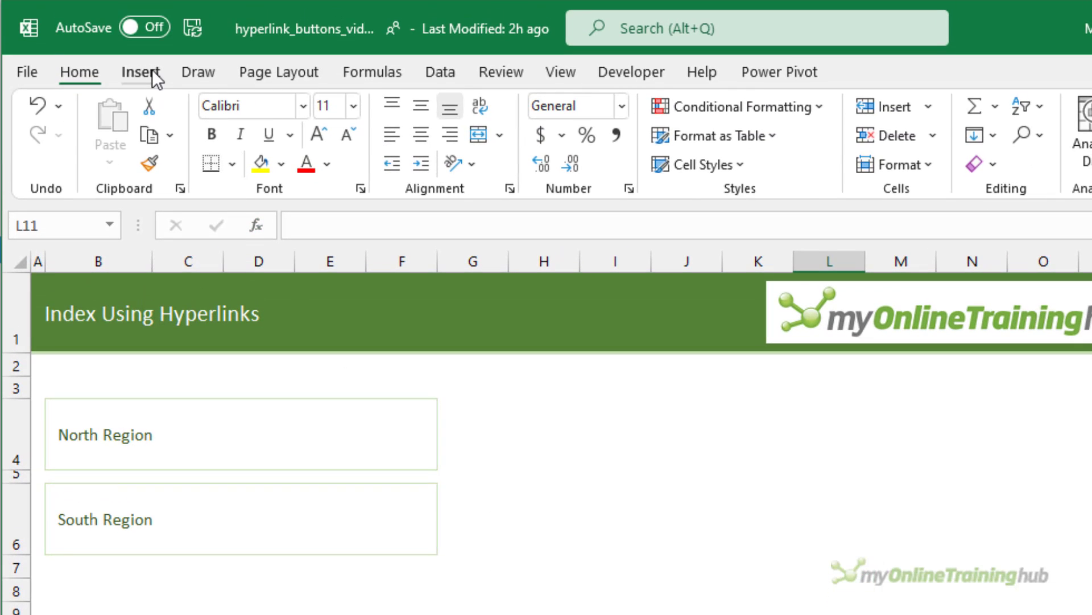
Draw a rounded rectangle labelled 'Click to go to Budget' inside the North Region box
left_click(152, 74)
left_click(295, 156)
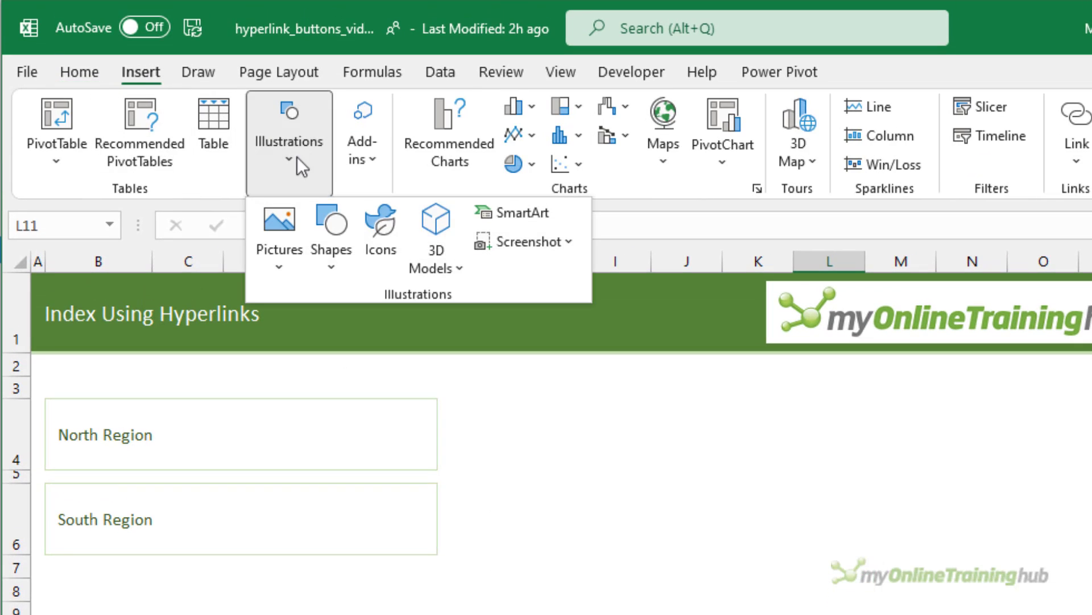
left_click(347, 260)
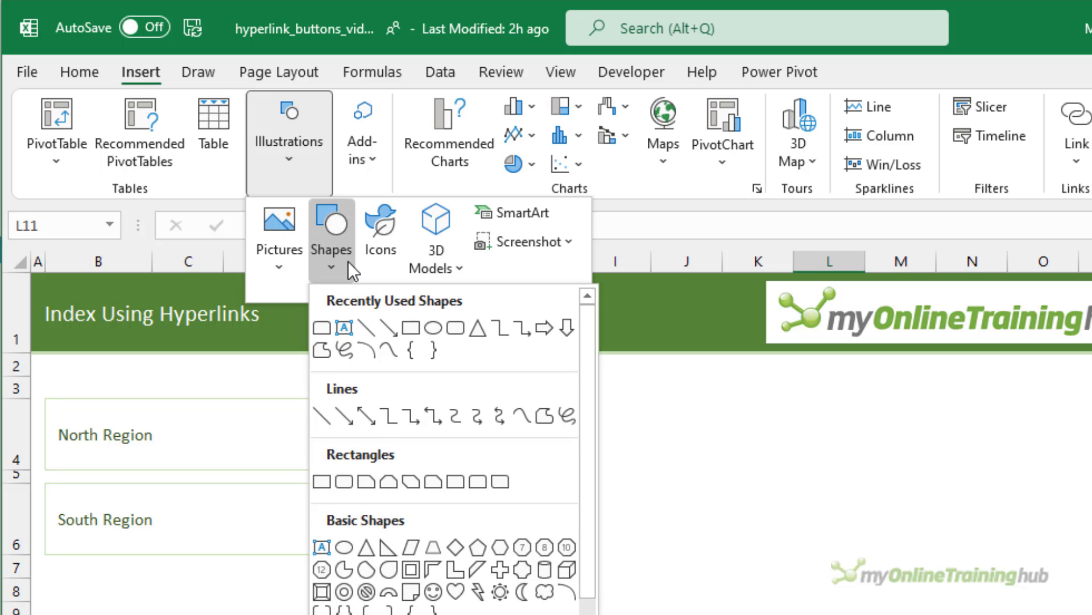
left_click(345, 481)
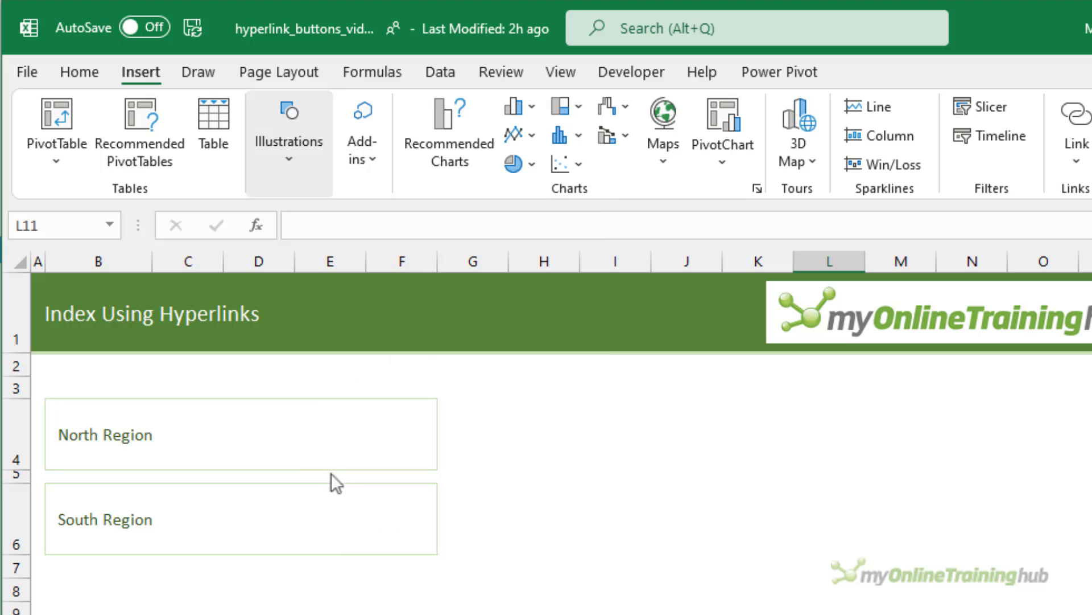
left_click_drag(198, 401, 309, 464)
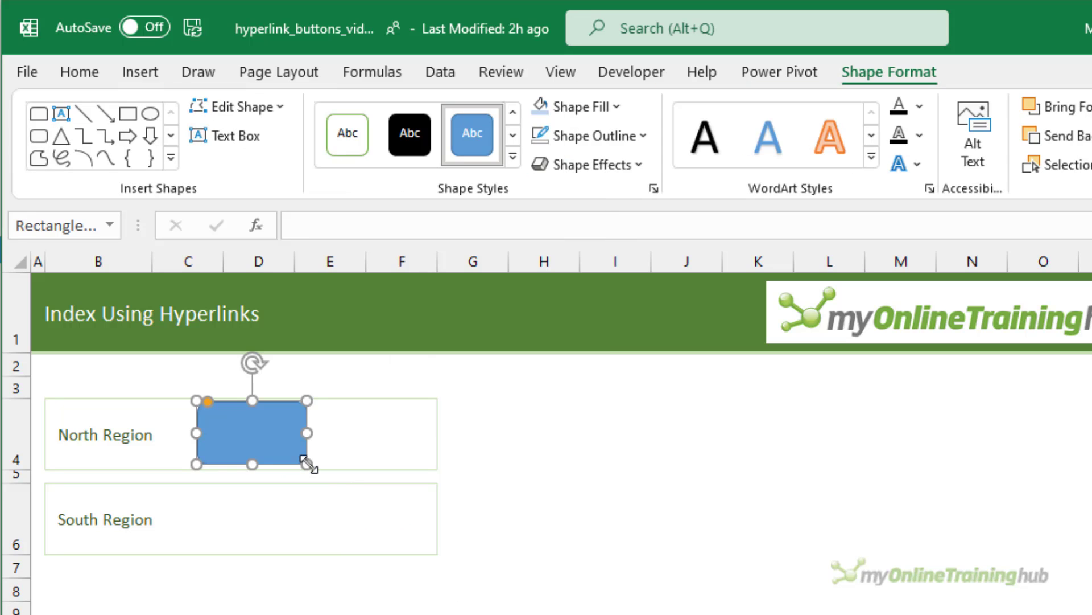
type("Click to go to Budget")
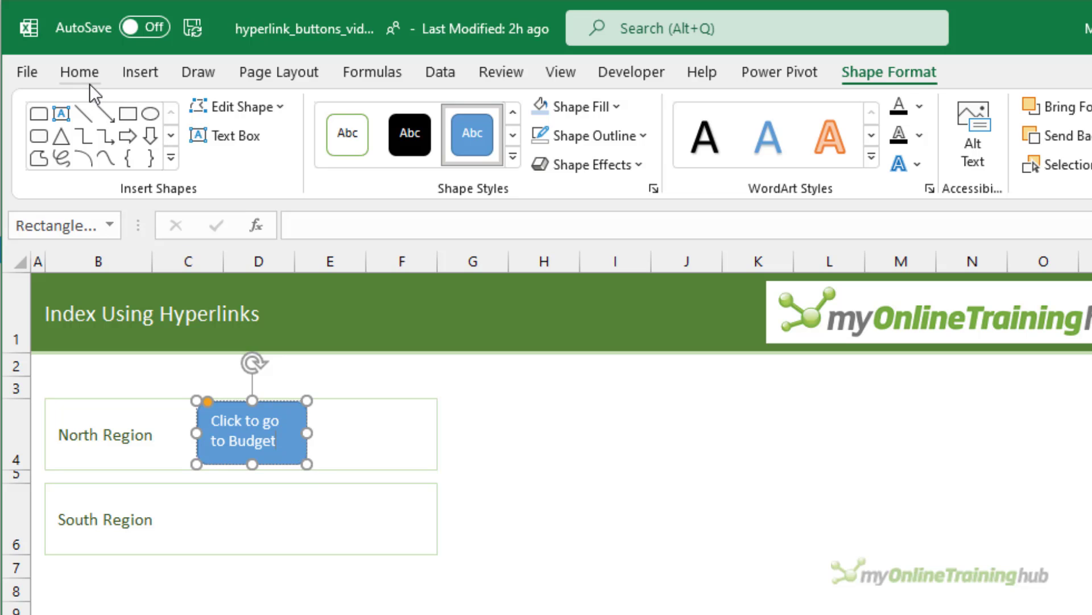
Middle- and centre-align the button text and apply the Intense Effect - Green shape style
left_click(89, 80)
left_click(414, 113)
left_click(420, 135)
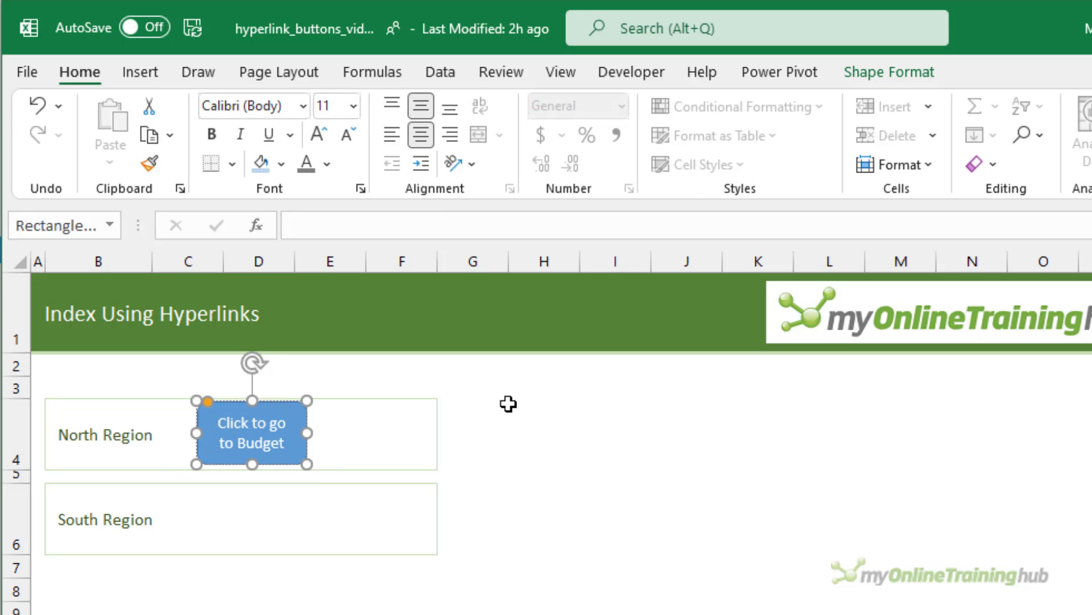
left_click(868, 78)
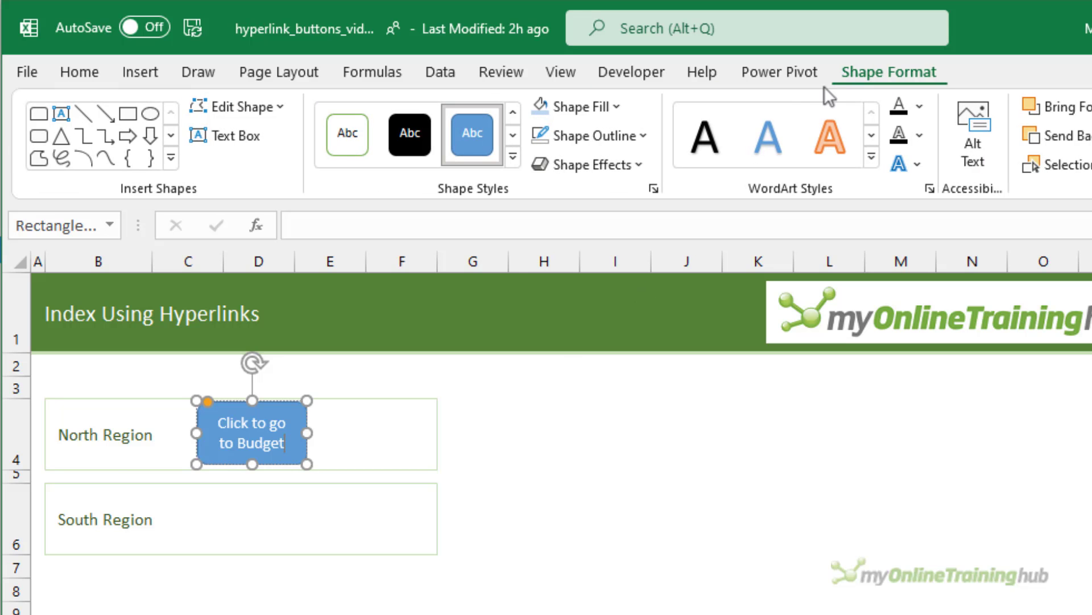
left_click(513, 159)
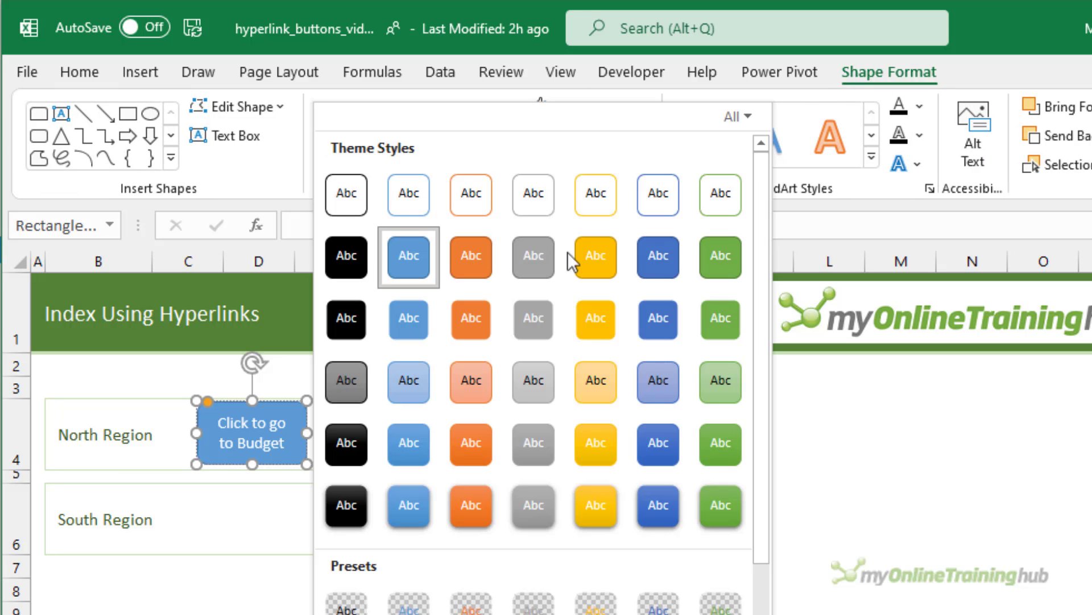
left_click(713, 508)
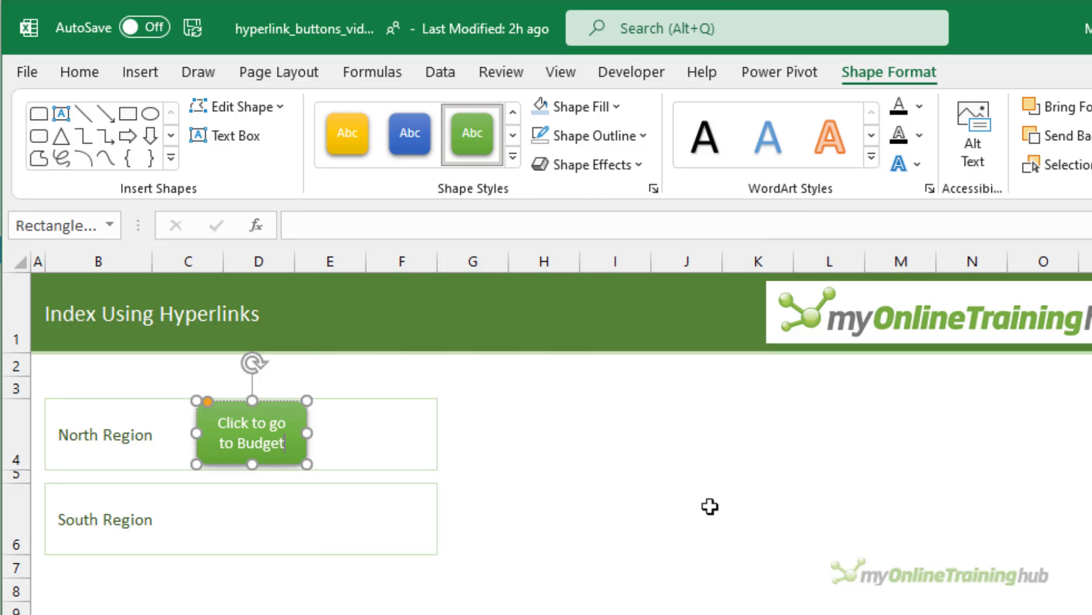
left_click(702, 502)
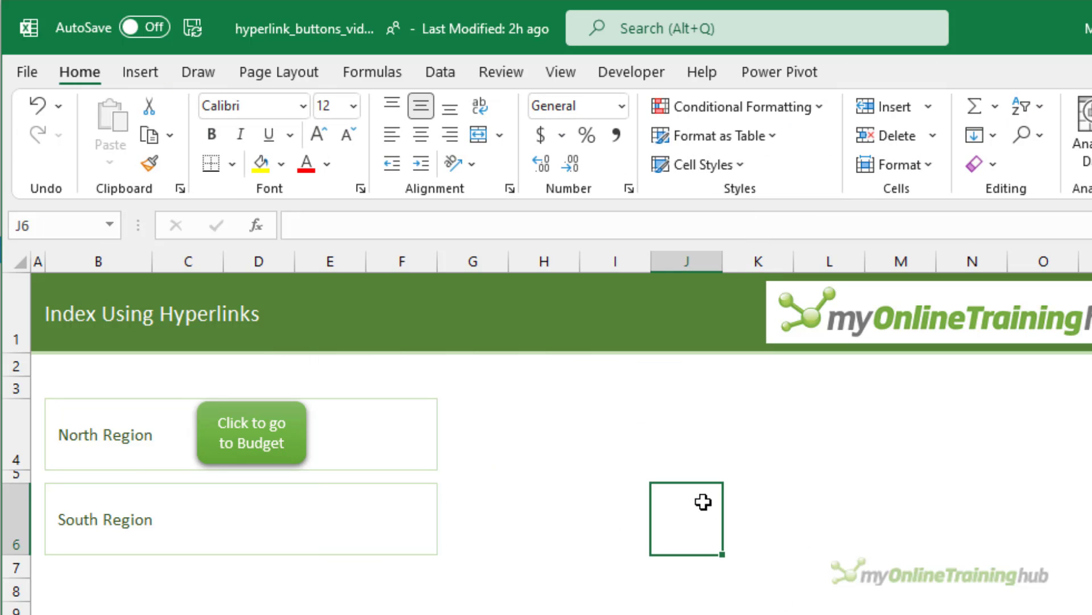
Hyperlink the Budget button via Ctrl+K to Place in This Document > North Budget, cell A1
left_click(305, 434)
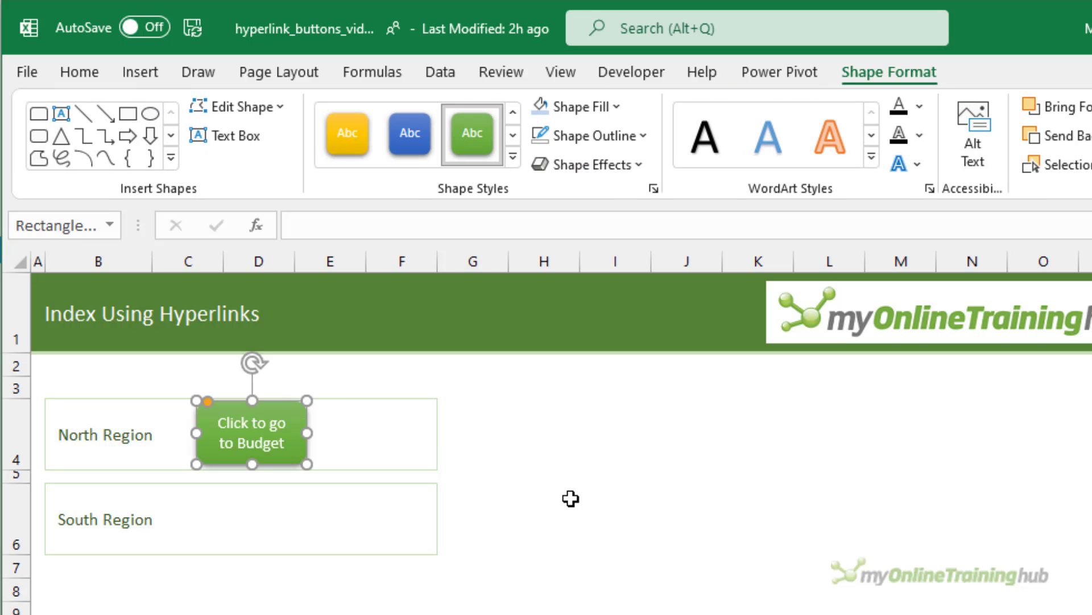
left_click(143, 74)
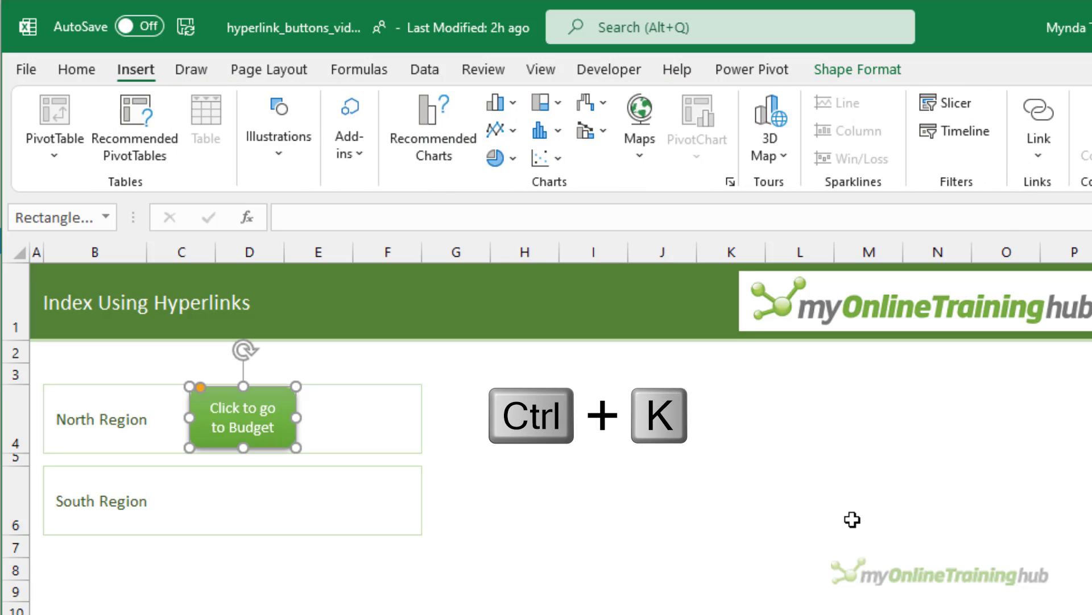
key("ctrl+k")
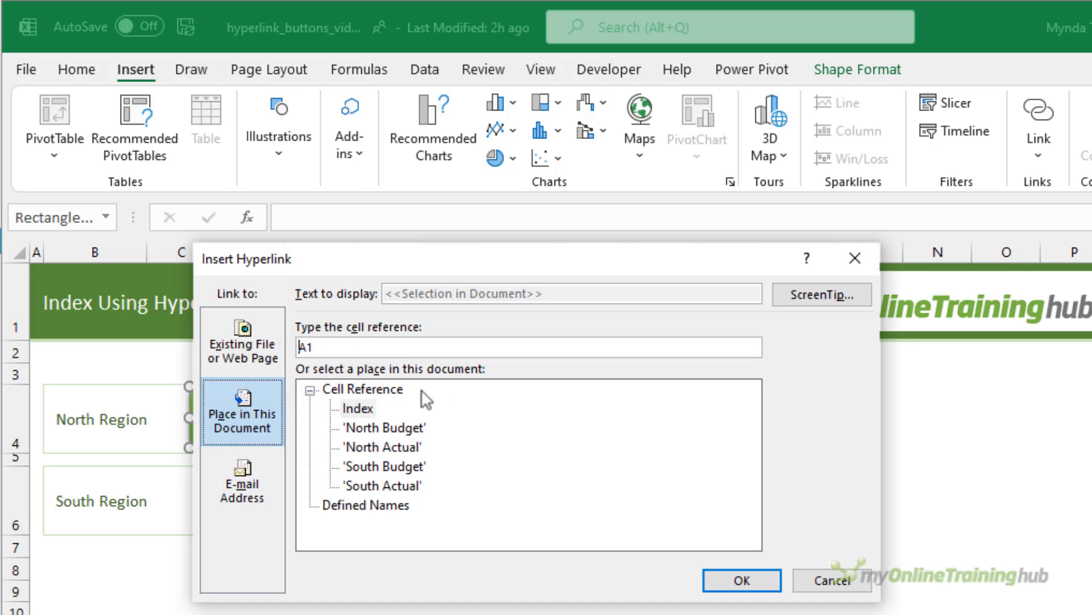
left_click(262, 342)
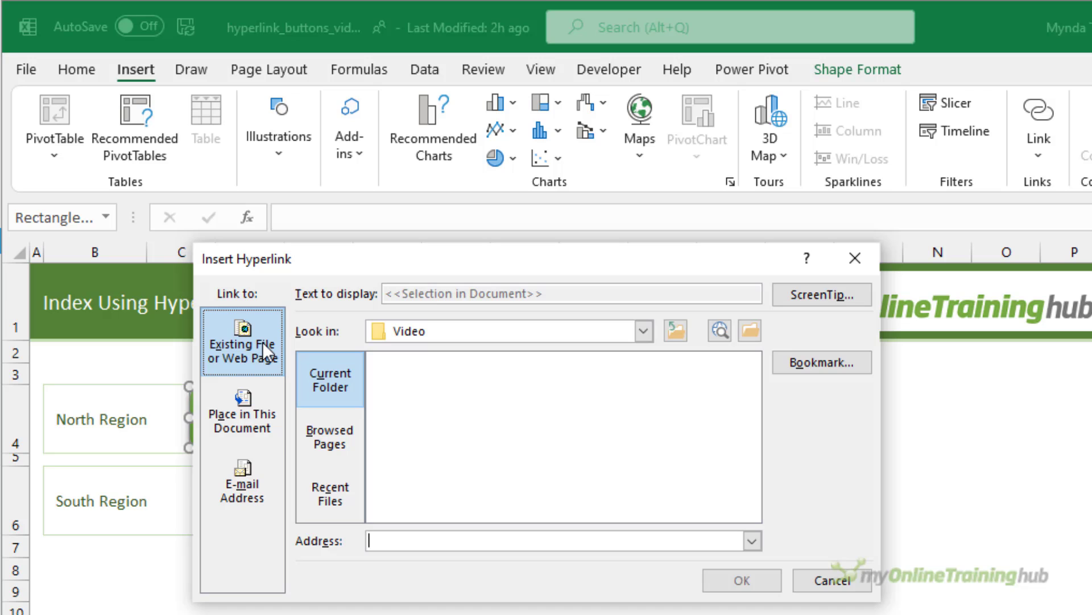
key("Down")
left_click(260, 414)
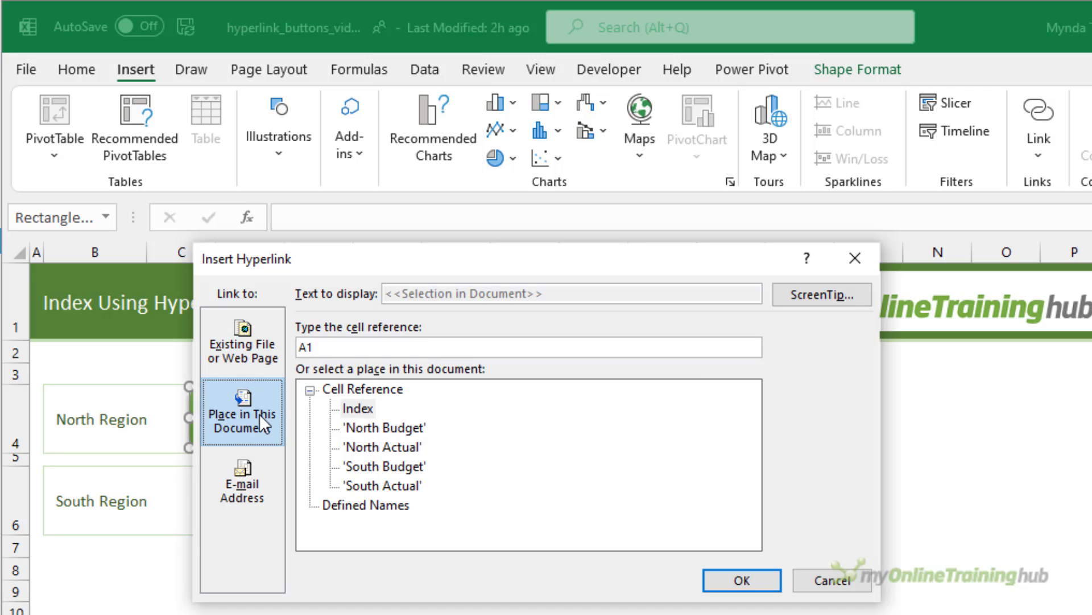
left_click(260, 476)
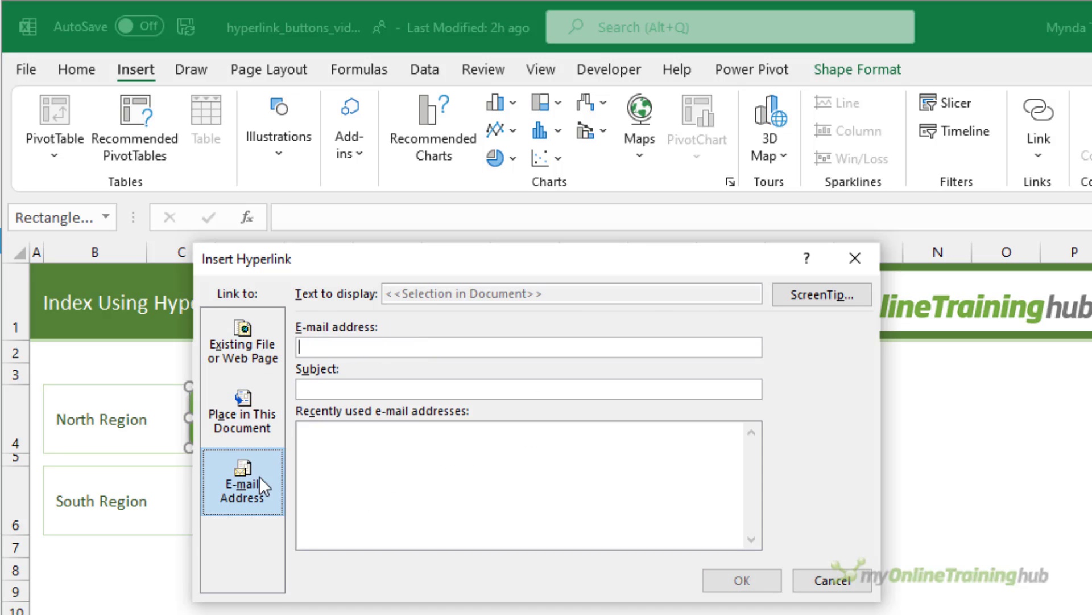
left_click(260, 427)
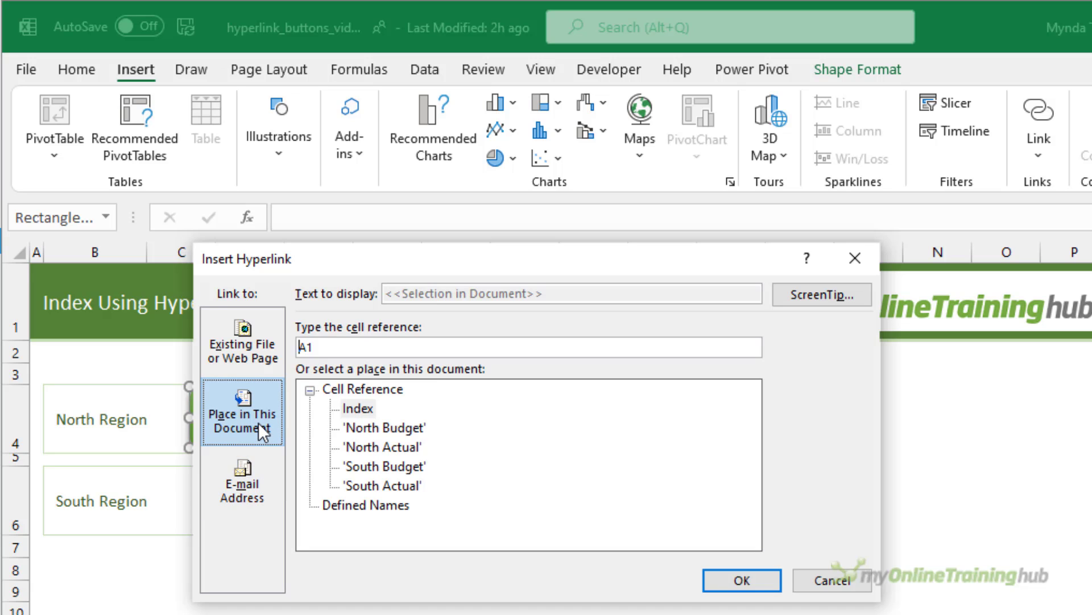
double_click(321, 345)
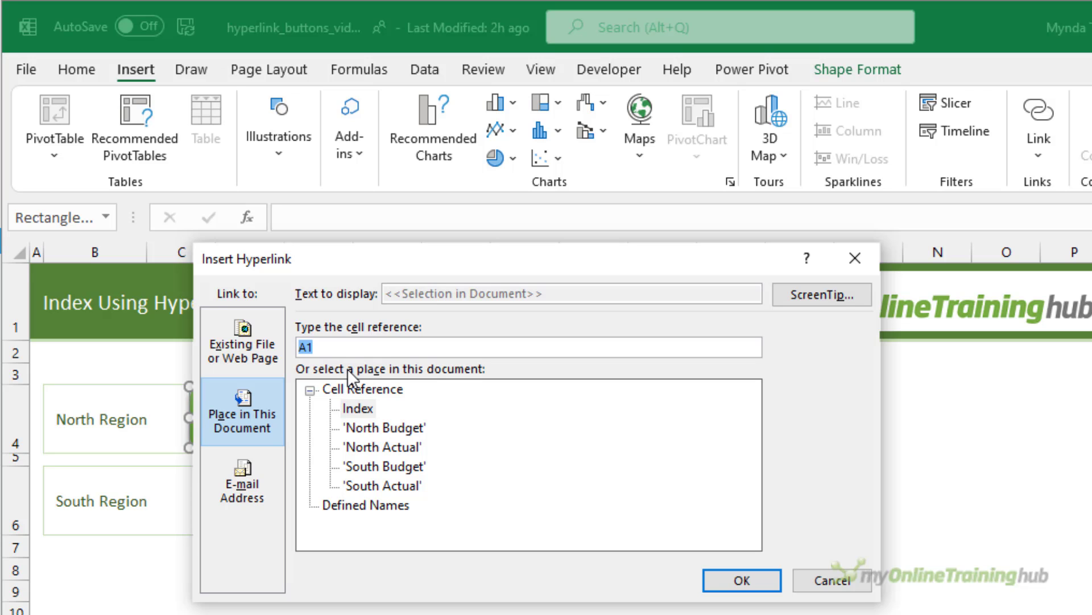
left_click_drag(415, 267, 512, 281)
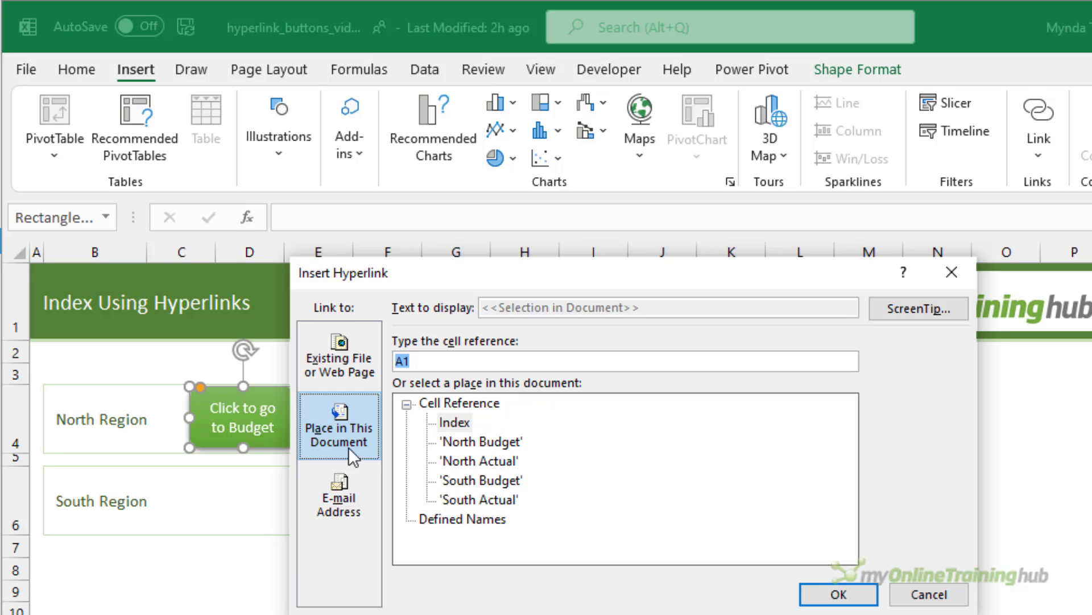
left_click(470, 447)
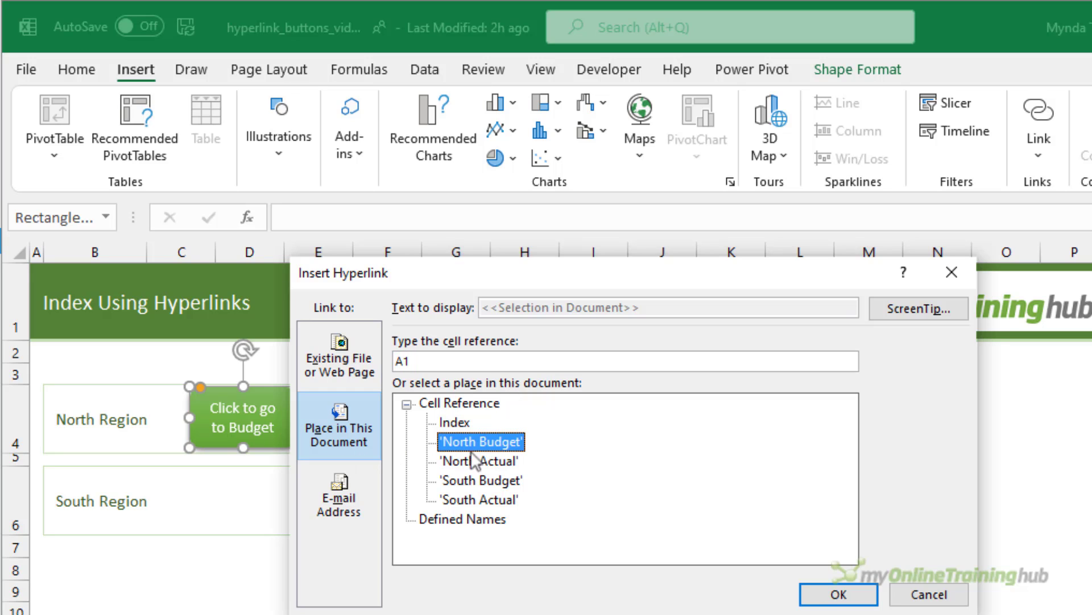
left_click(821, 598)
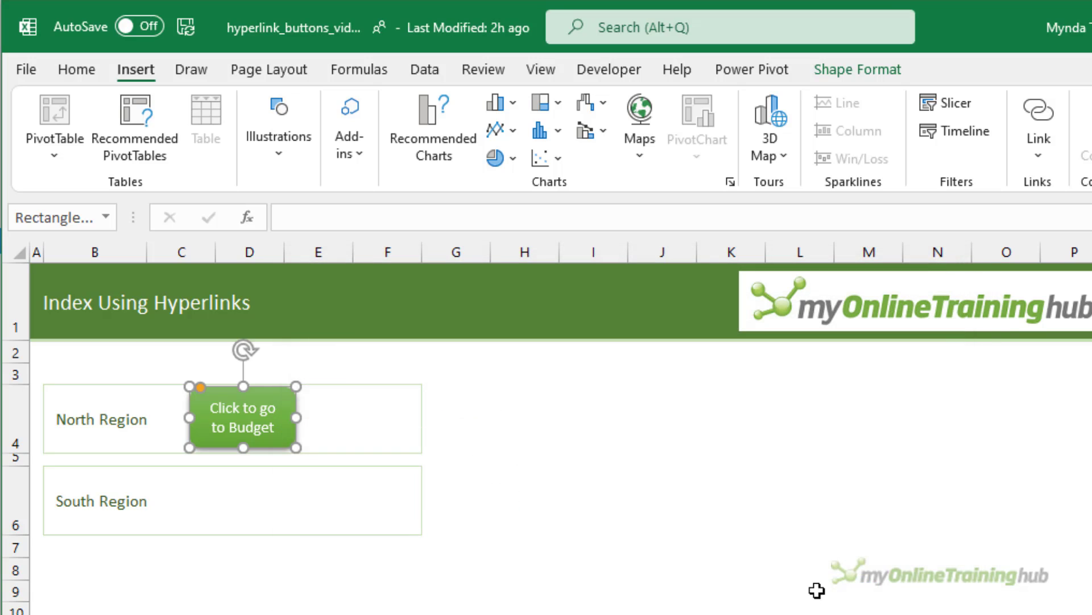
Test the button's jump to North Budget and come back to the Index sheet
left_click(662, 563)
left_click(260, 440)
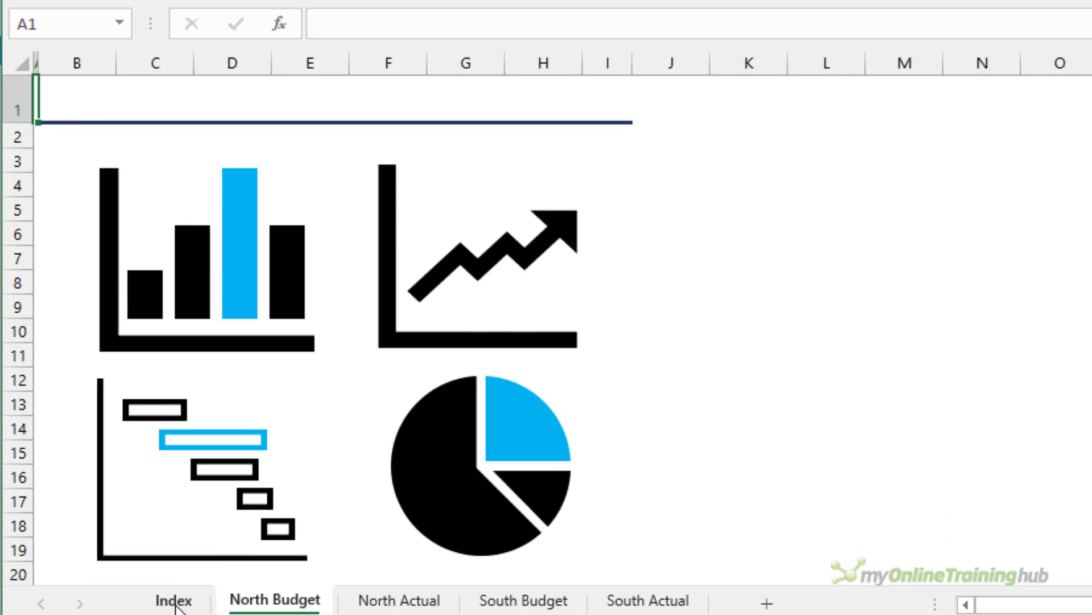
left_click(174, 600)
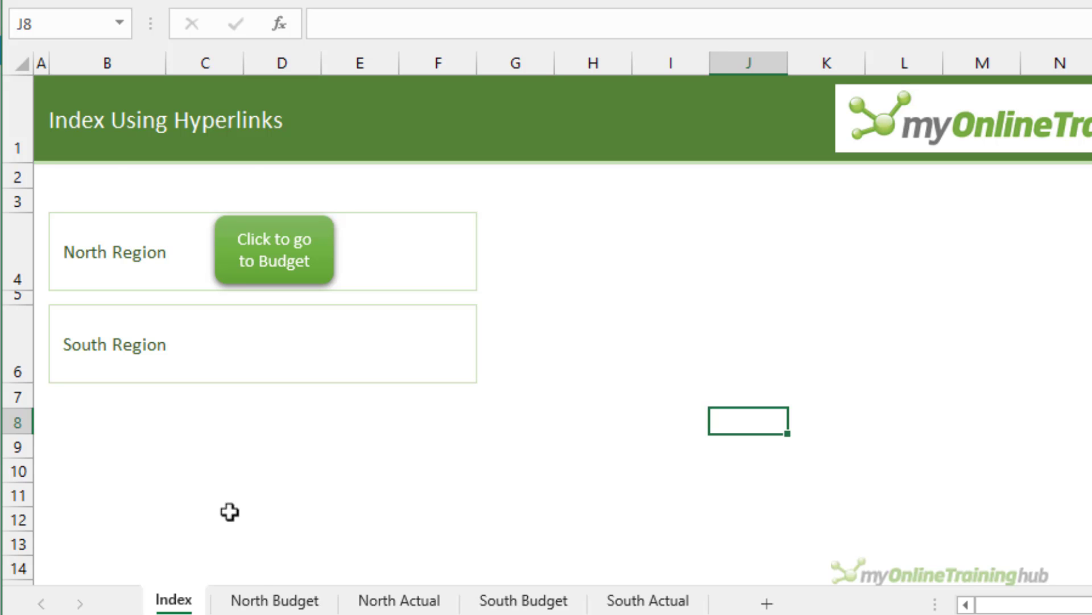
Name cell A1 of North Budget 'North_Budget' in the Name Box and return to Index
left_click(265, 598)
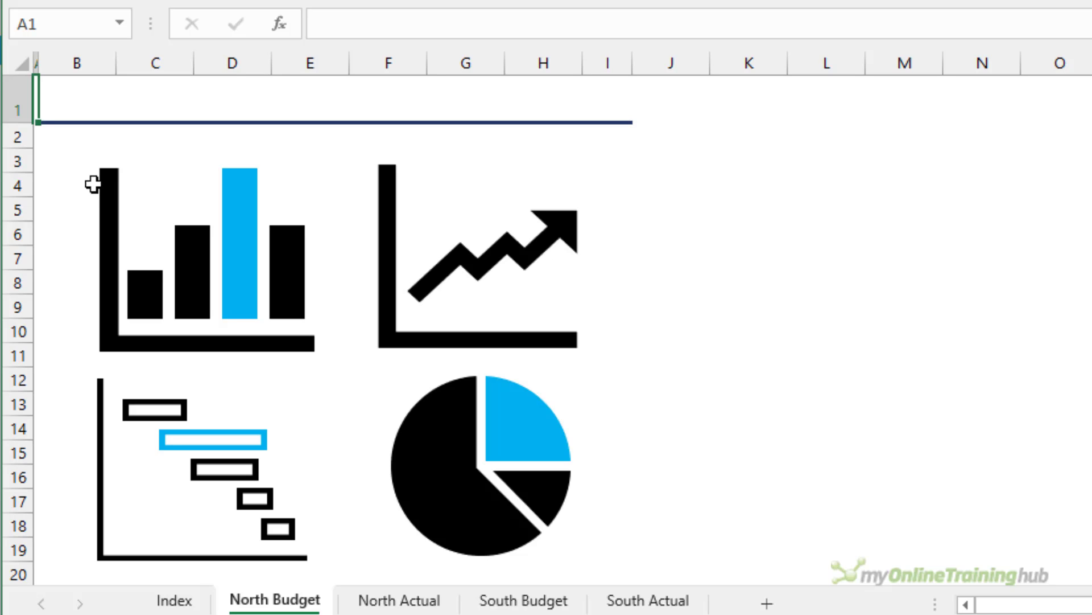
left_click(81, 25)
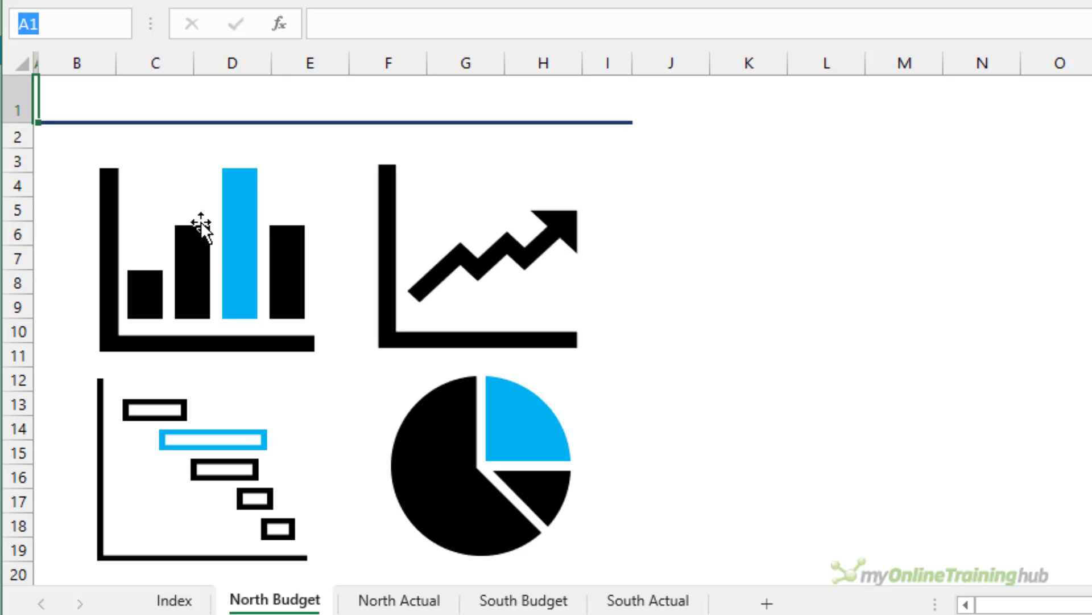
type("North_Budget")
key("Return")
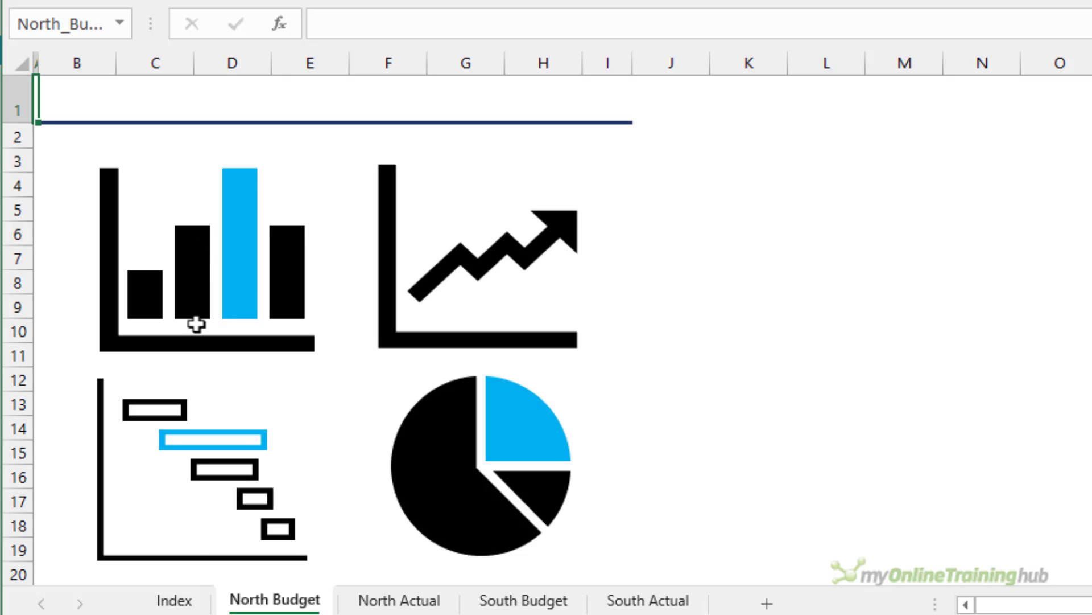
left_click(183, 601)
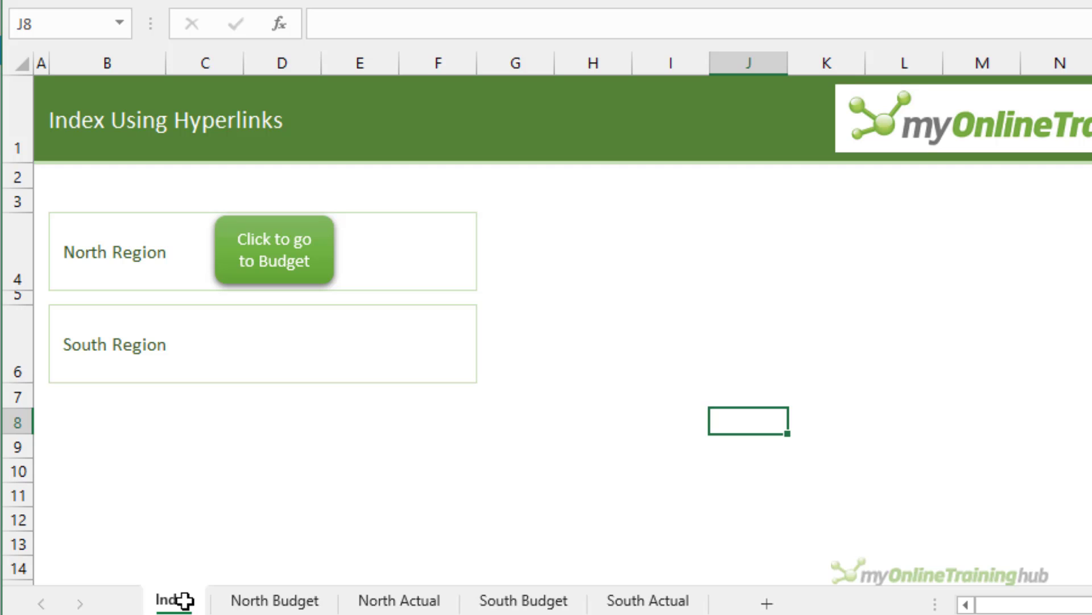
Relink the Budget button to the defined name North_Budget and test the jump
left_click(266, 277, "ctrl")
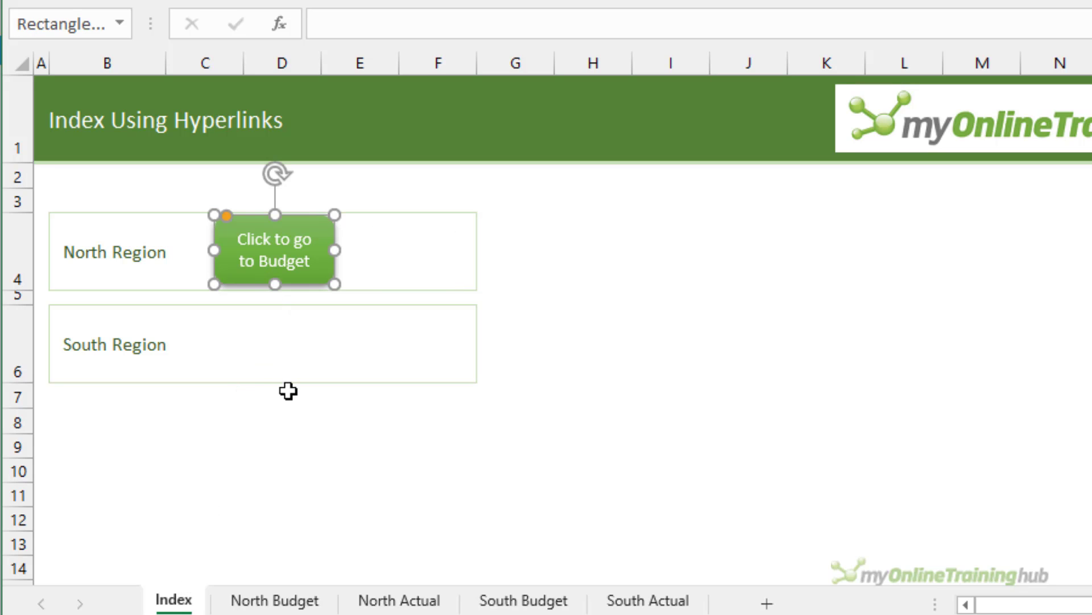
key("ctrl+k")
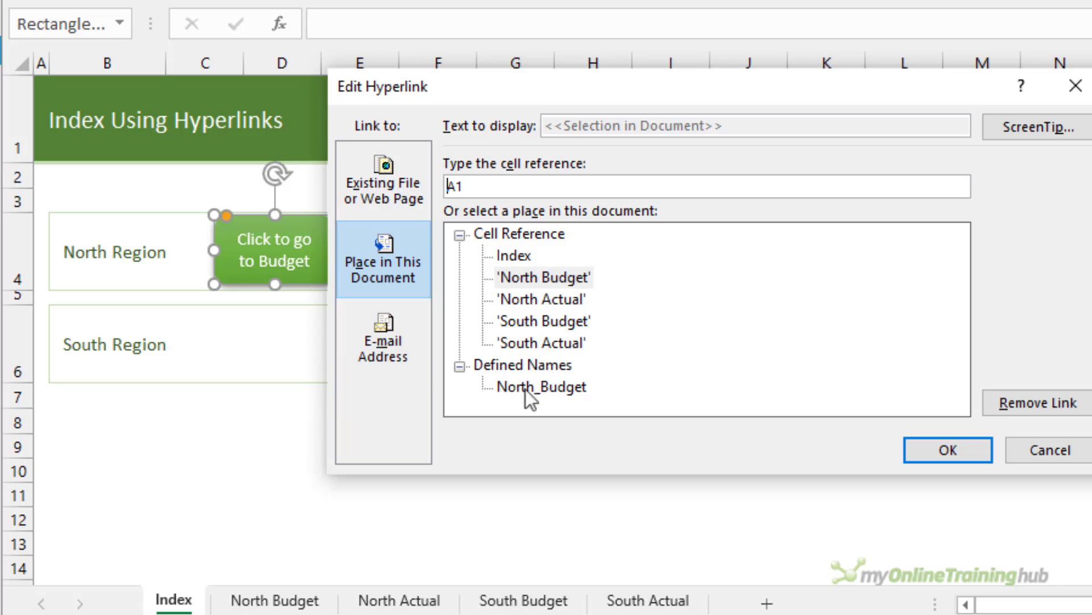
left_click(534, 387)
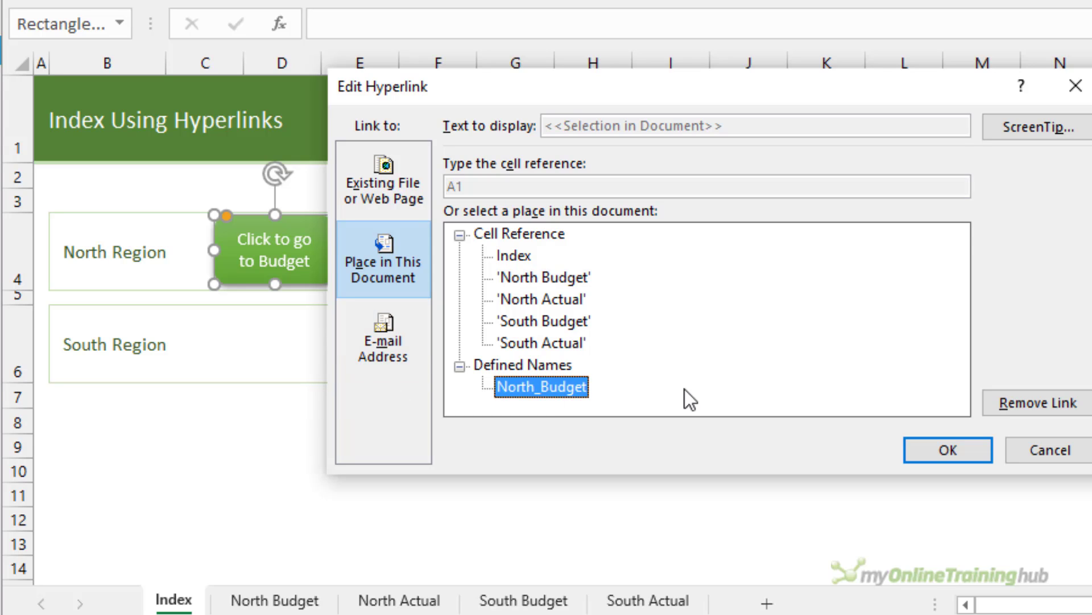
left_click(926, 450)
left_click(825, 427)
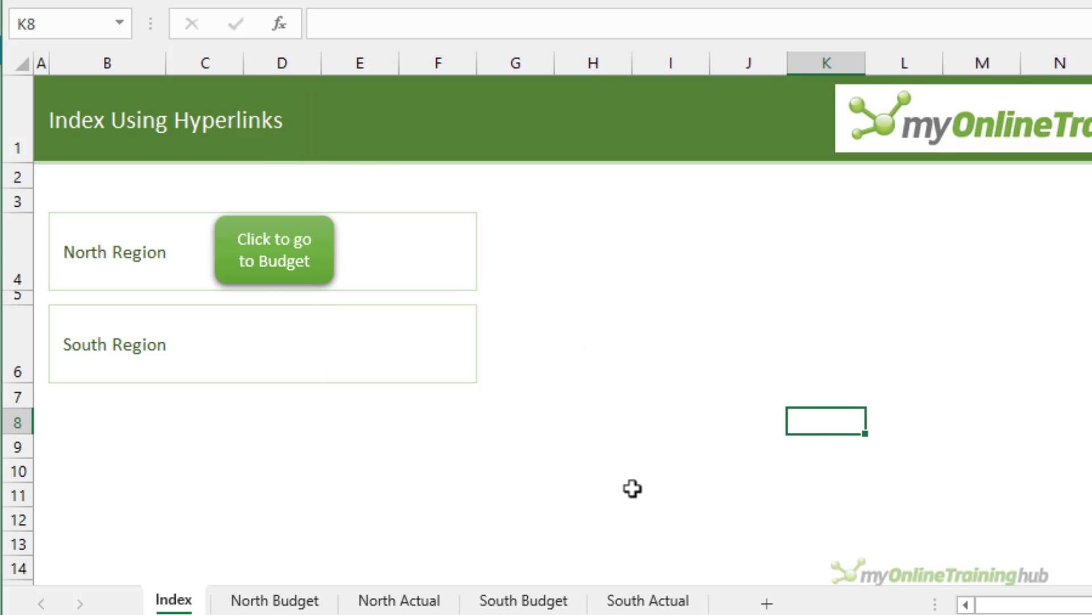
left_click(284, 600)
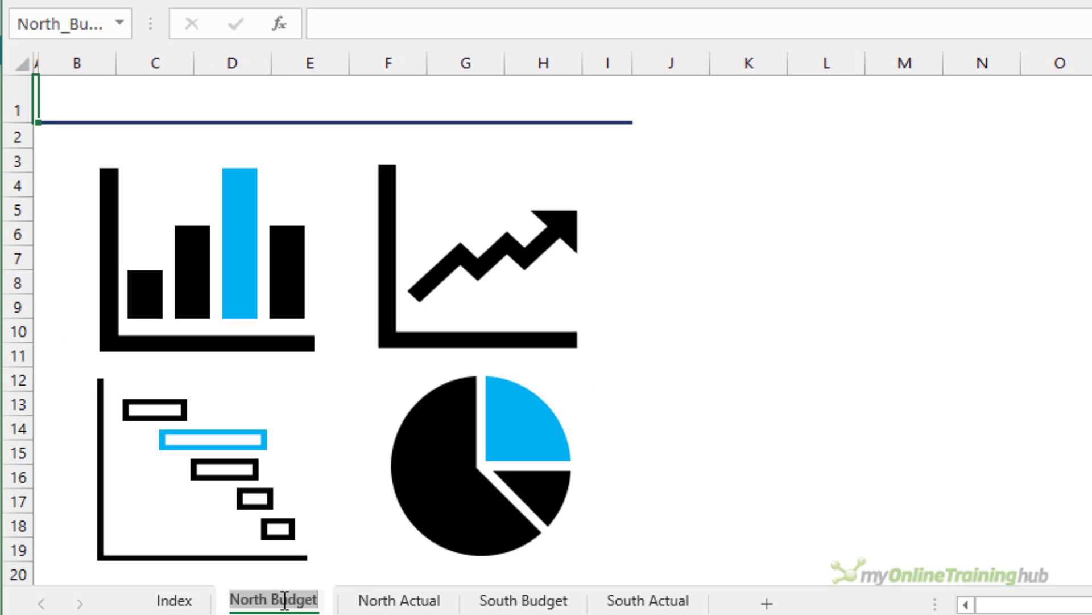
left_click(197, 596)
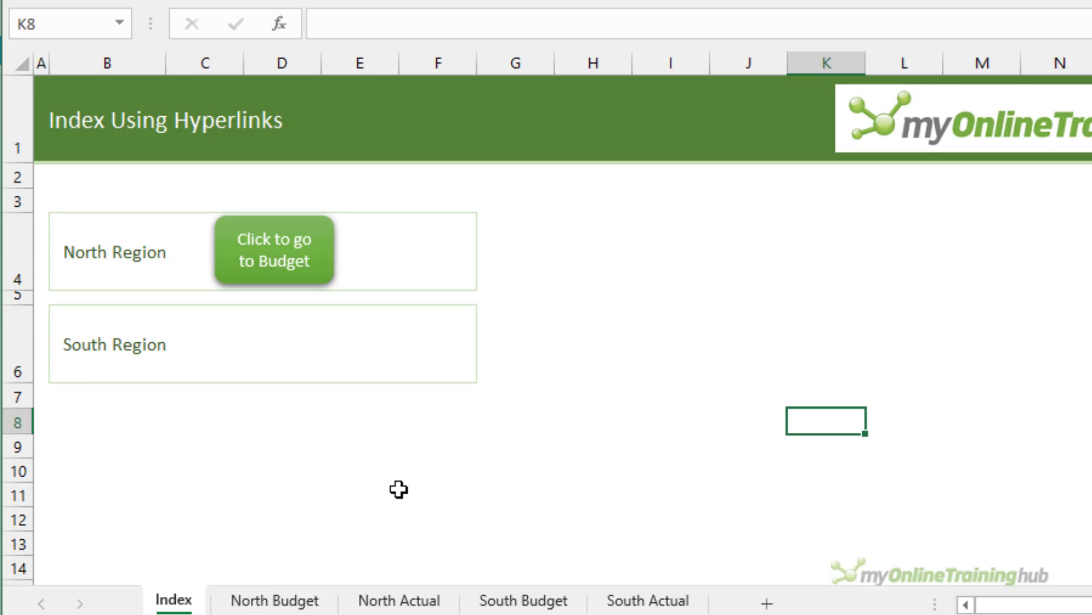
Define names North_Actual, South_Budget, South_Actual on their sheets and Index on Index cell A2
left_click(384, 601)
left_click(29, 24)
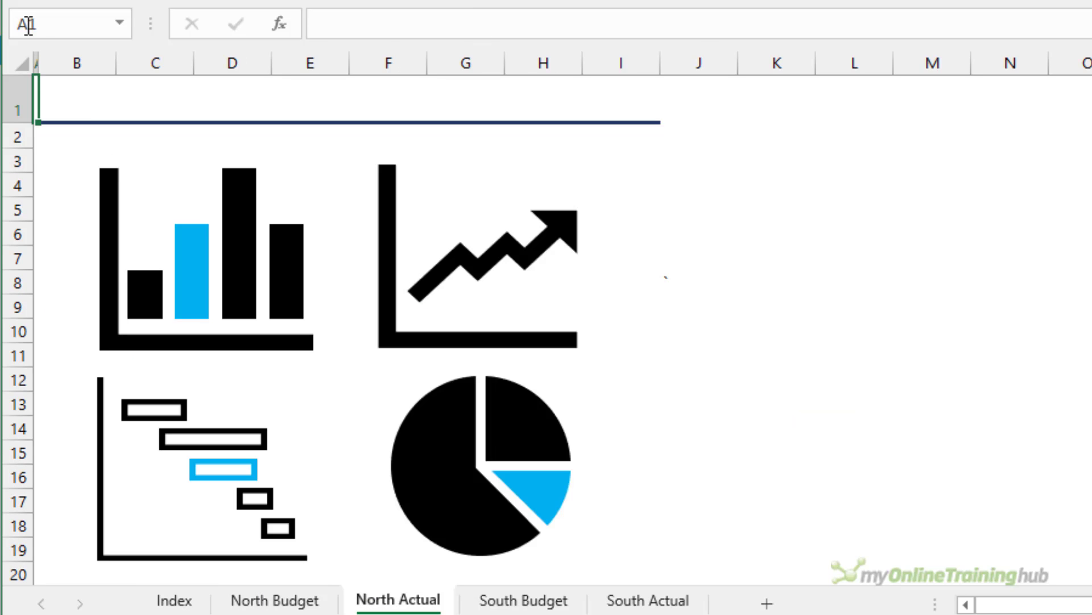
type("North_Actual")
left_click(503, 600)
left_click(75, 24)
type("South_Budget")
key("Return")
left_click(664, 600)
left_click(94, 19)
type("South_Actual")
key("Return")
left_click(173, 600)
left_click(42, 175)
left_click(68, 24)
type("Index")
key("Return")
Ctrl+Shift-drag a copy of the Budget button rightward and relabel it 'Click to go to Actual'
left_click(294, 287)
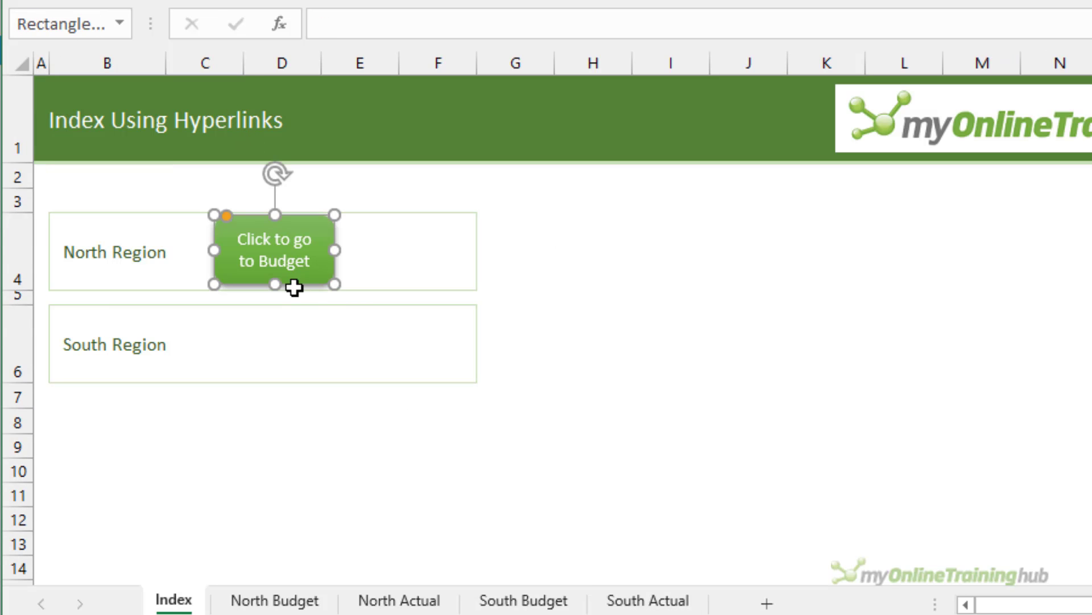
key("ctrl+shift")
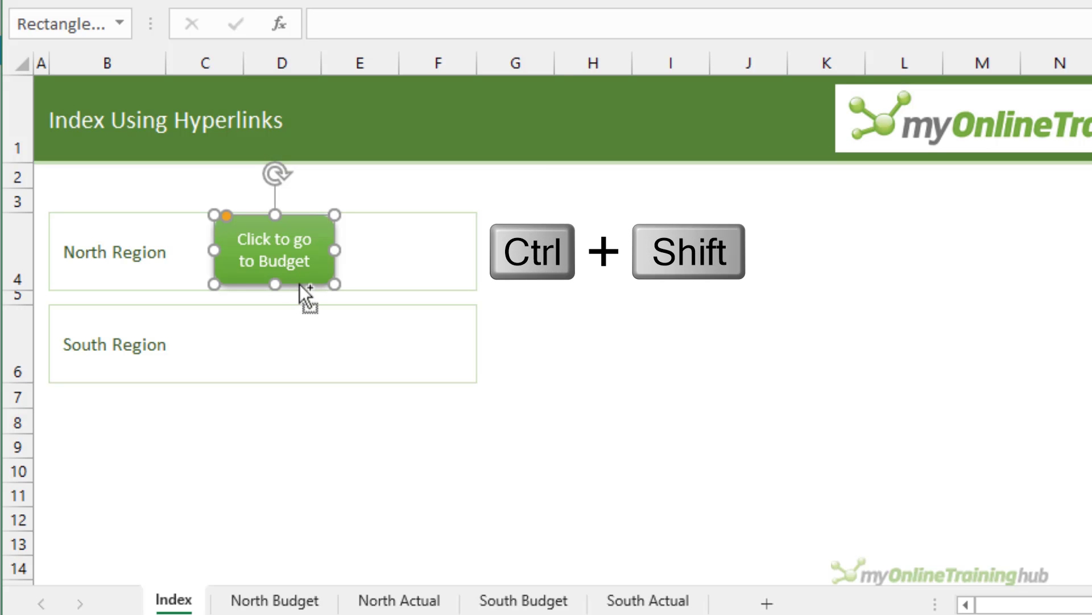
left_click_drag(301, 282, 428, 293)
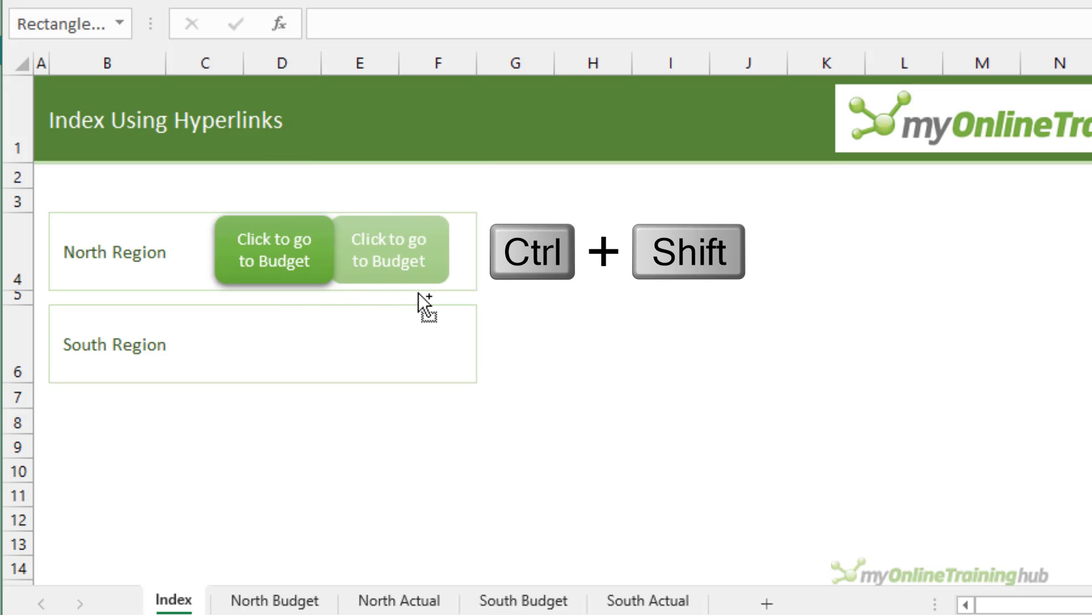
left_click_drag(427, 293, 431, 294)
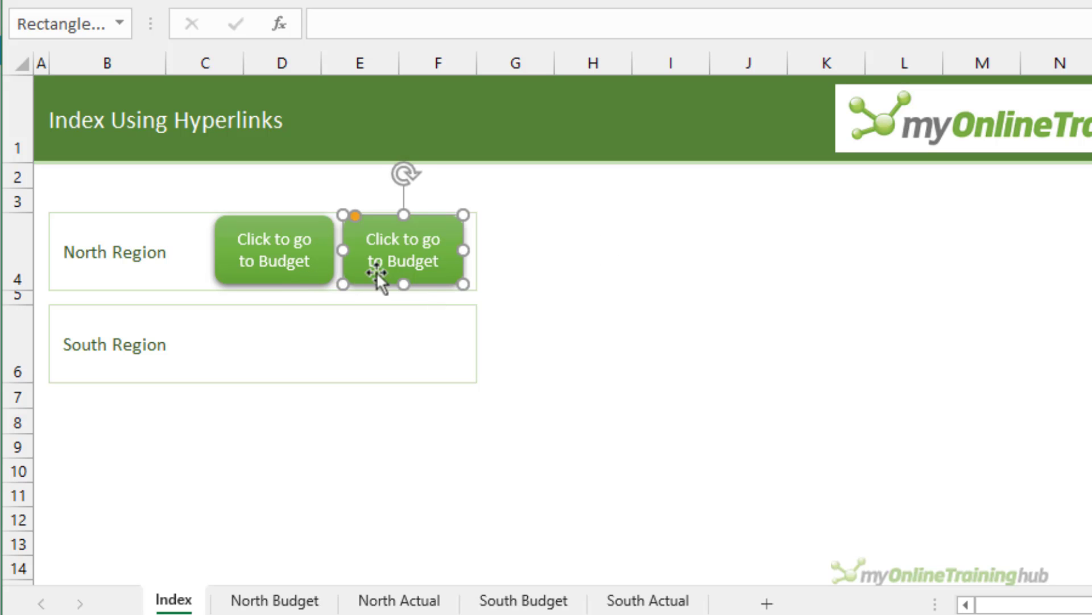
left_click_drag(435, 265, 395, 265)
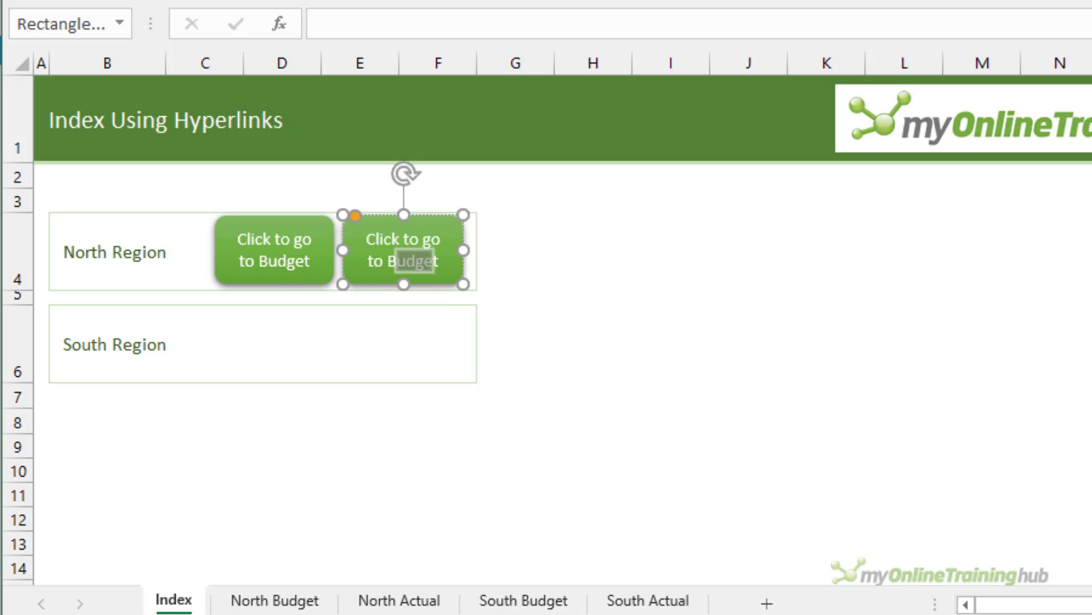
key("BackSpace")
type("Actual")
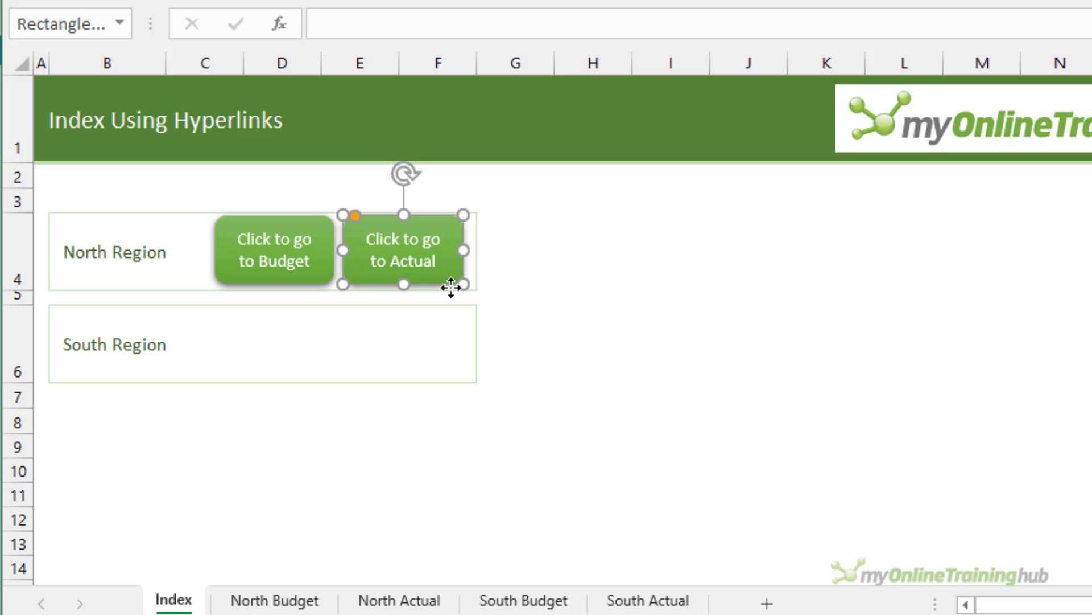
Hyperlink the Actual button to the defined name North_Actual
key("ctrl+k")
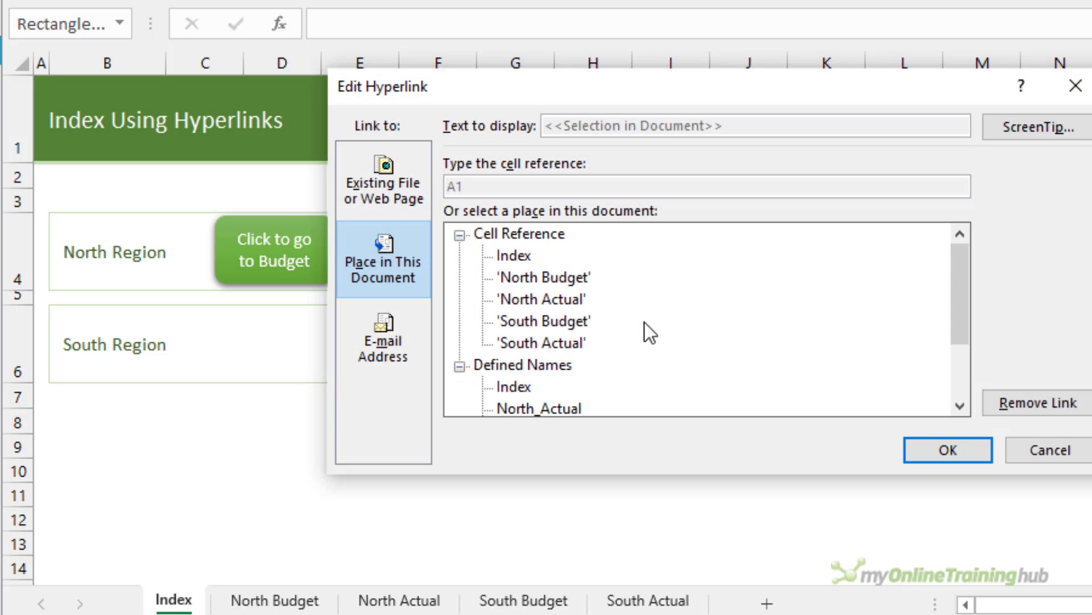
left_click(559, 320)
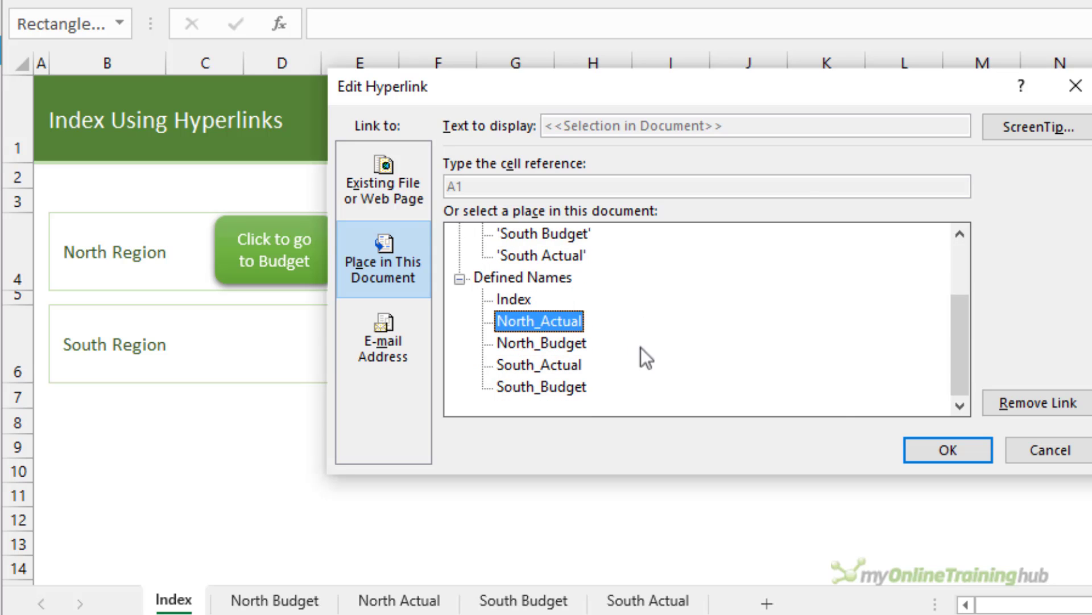
left_click(925, 444)
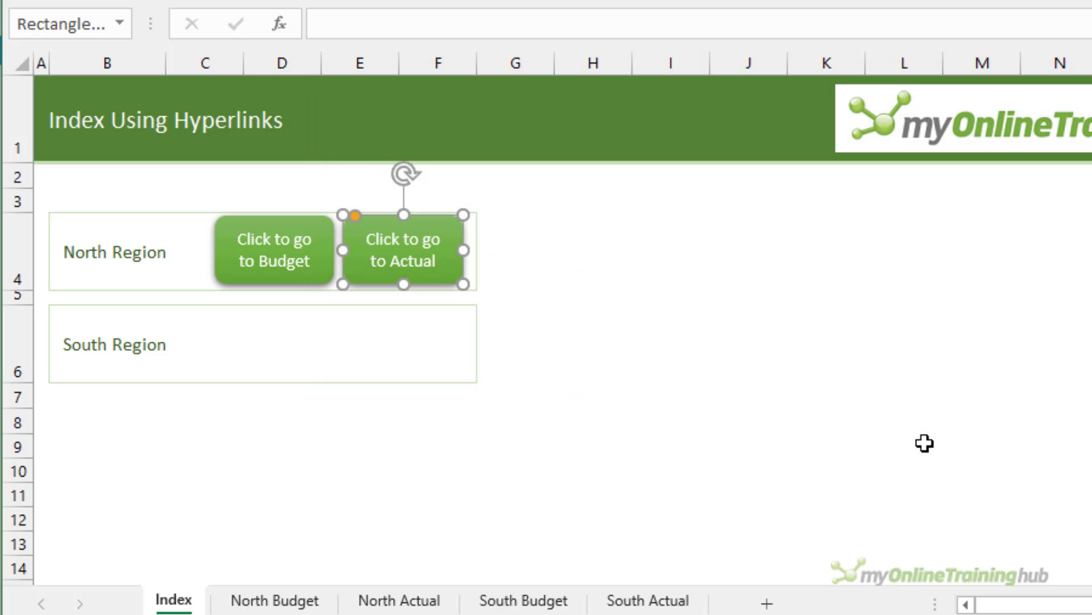
Copy both North Region buttons down into the South Region row
left_click(311, 275, "ctrl+shift")
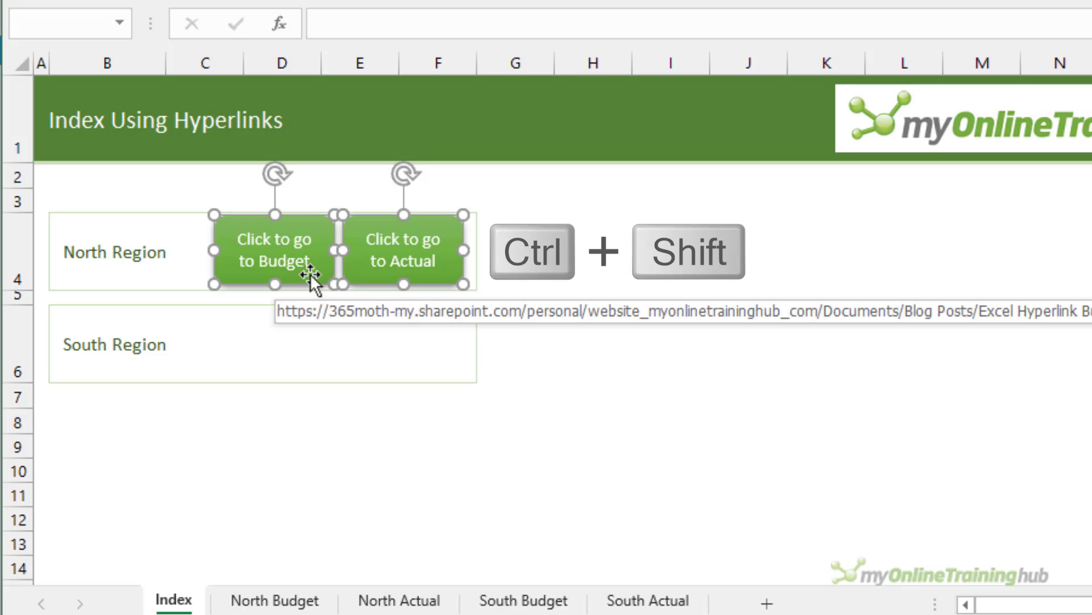
left_click_drag(310, 274, 314, 374)
key("Escape")
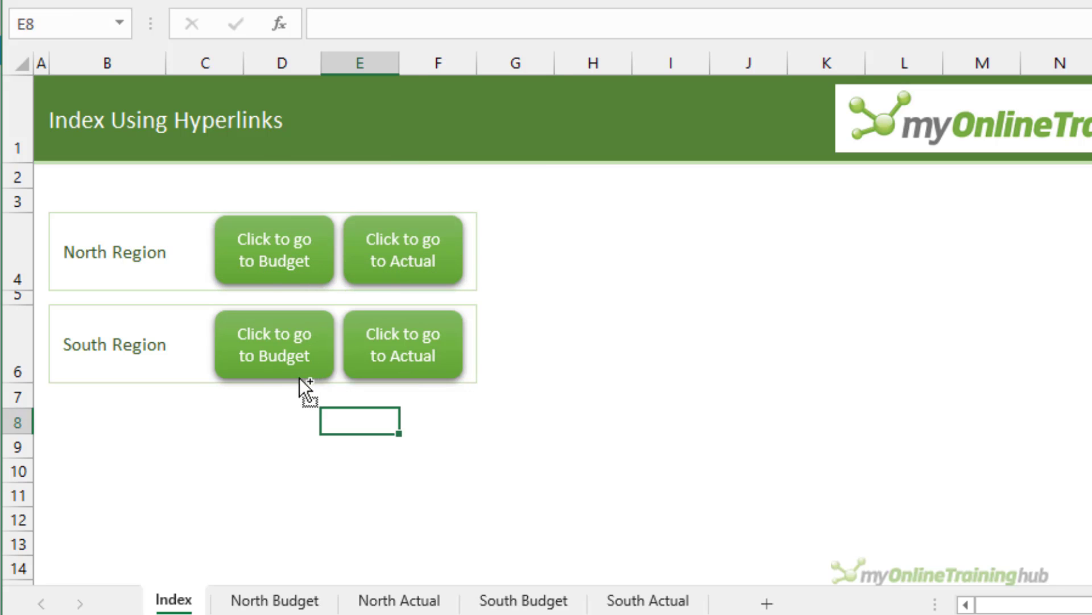
Link the South Region buttons to South_Budget and South_Actual respectively
left_click(299, 378, "ctrl")
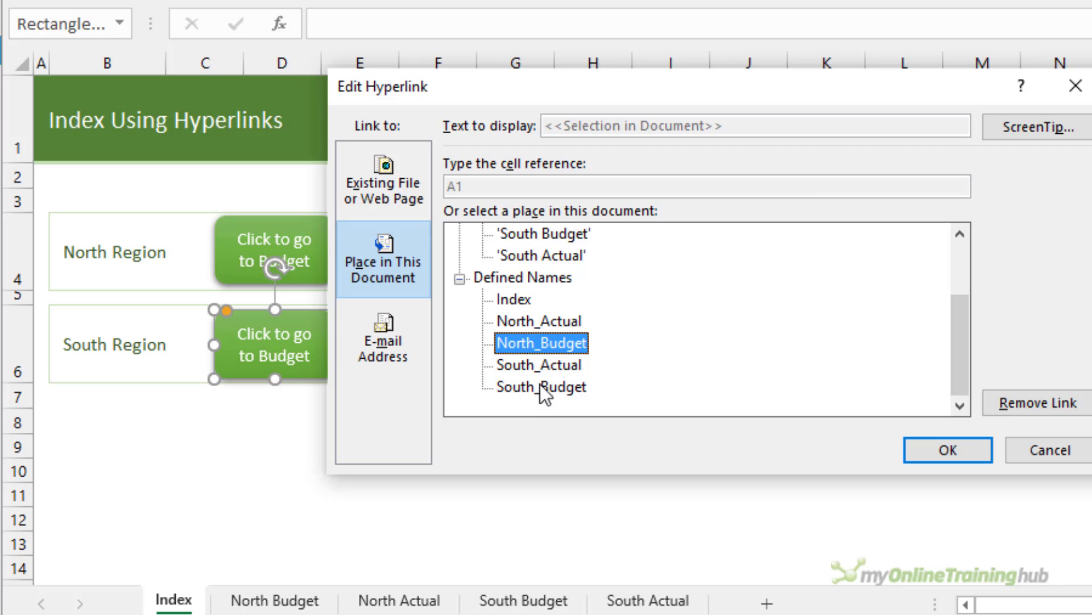
left_click(540, 385)
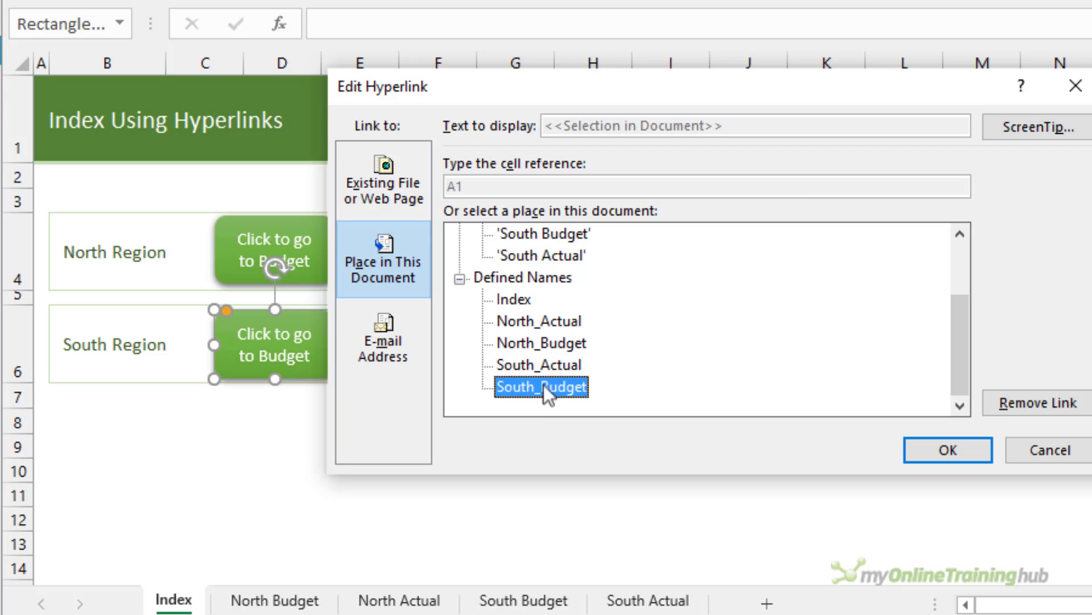
left_click(924, 448)
left_click(561, 417)
left_click(411, 362, "ctrl")
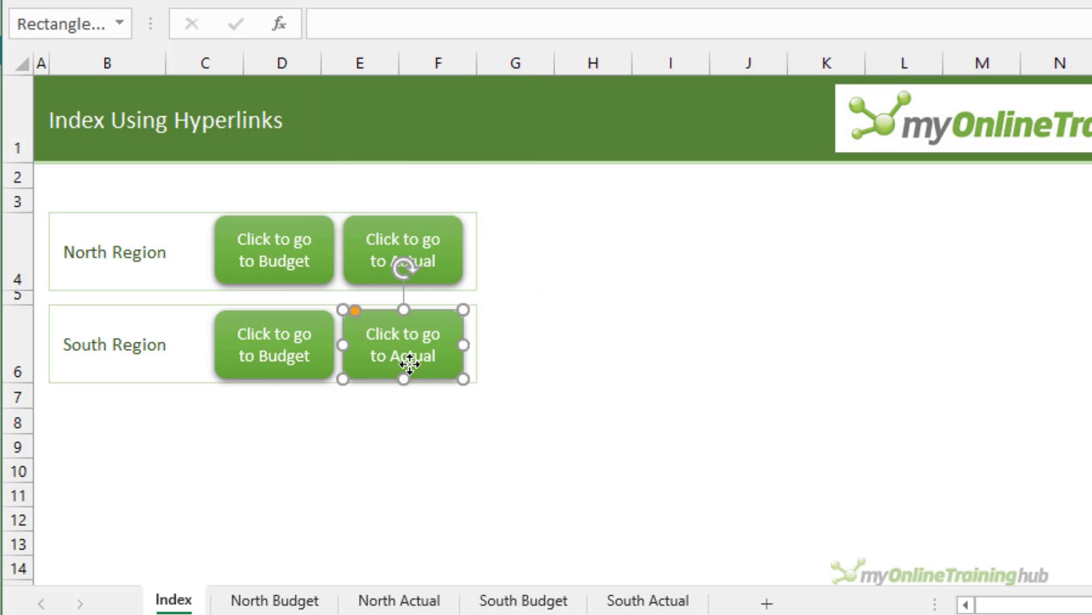
key("ctrl+k")
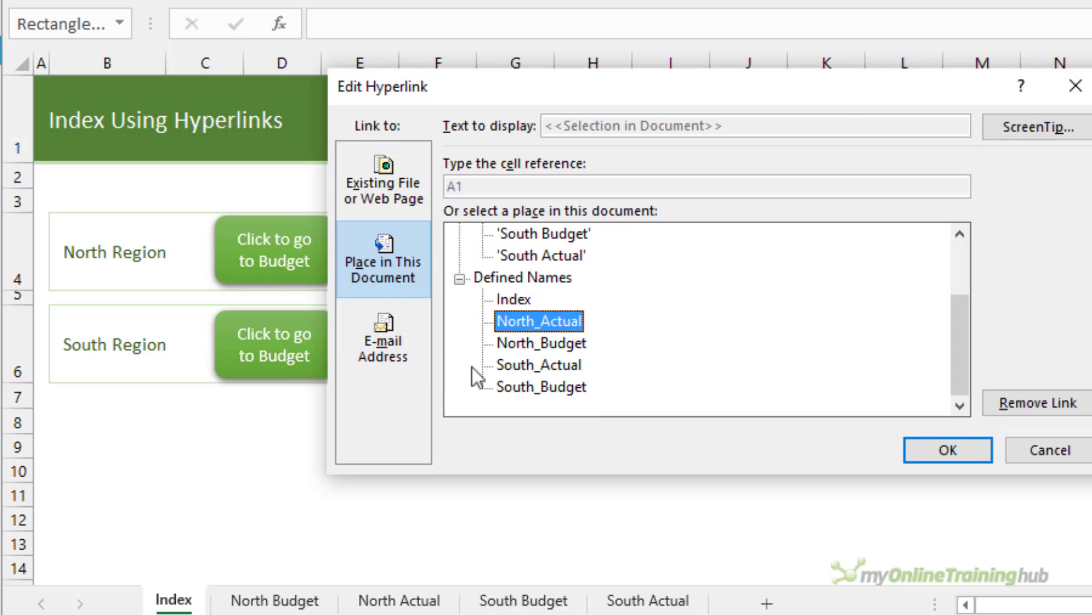
left_click(546, 367)
left_click(925, 445)
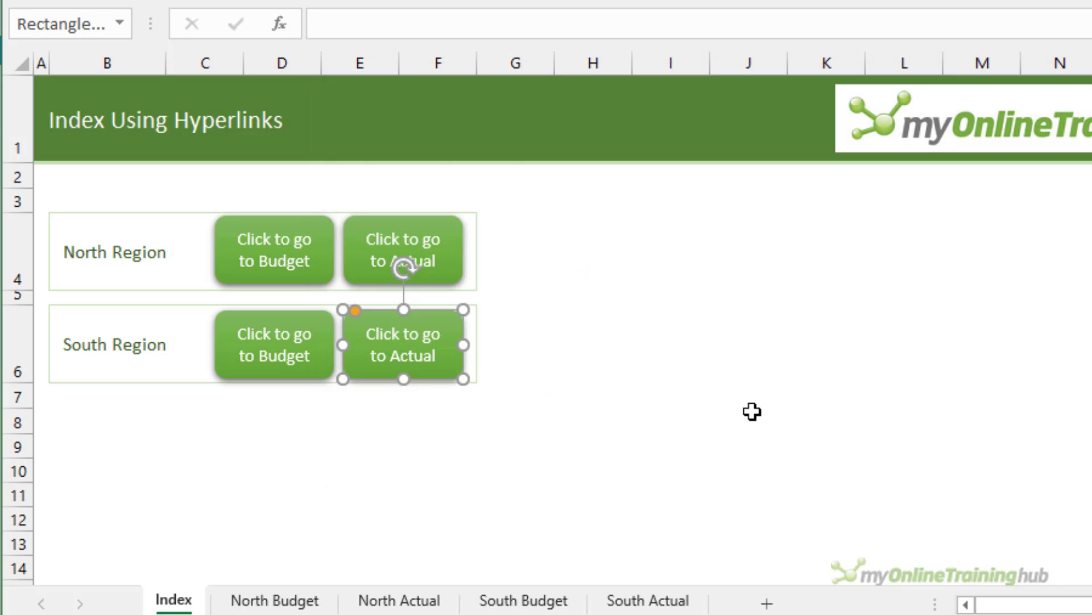
left_click(747, 414)
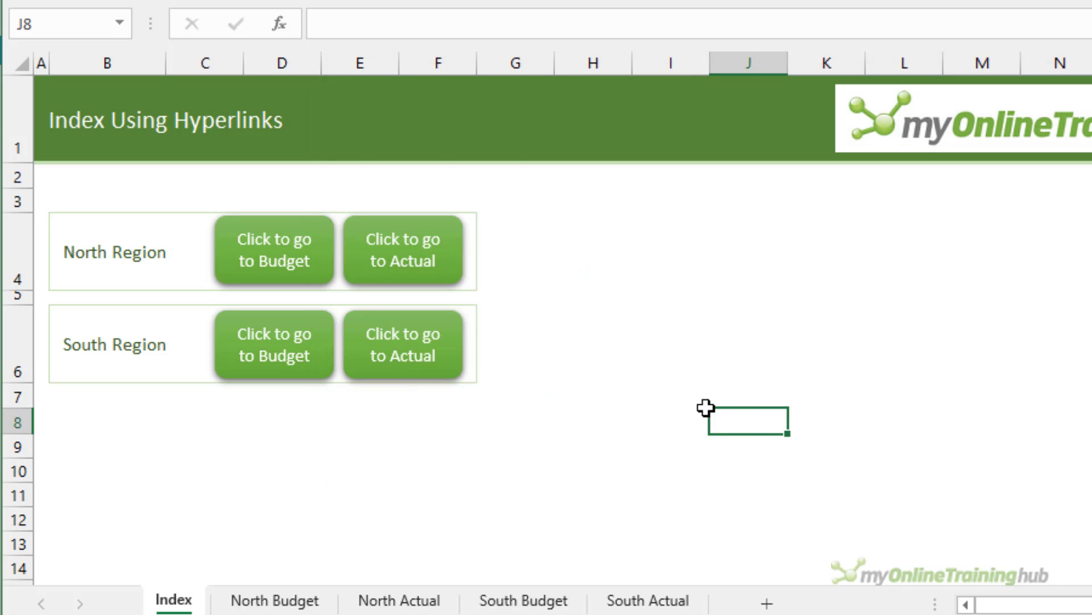
Jump to North Actual and draw a rounded rectangle labelled Index near cell K1
left_click(403, 274)
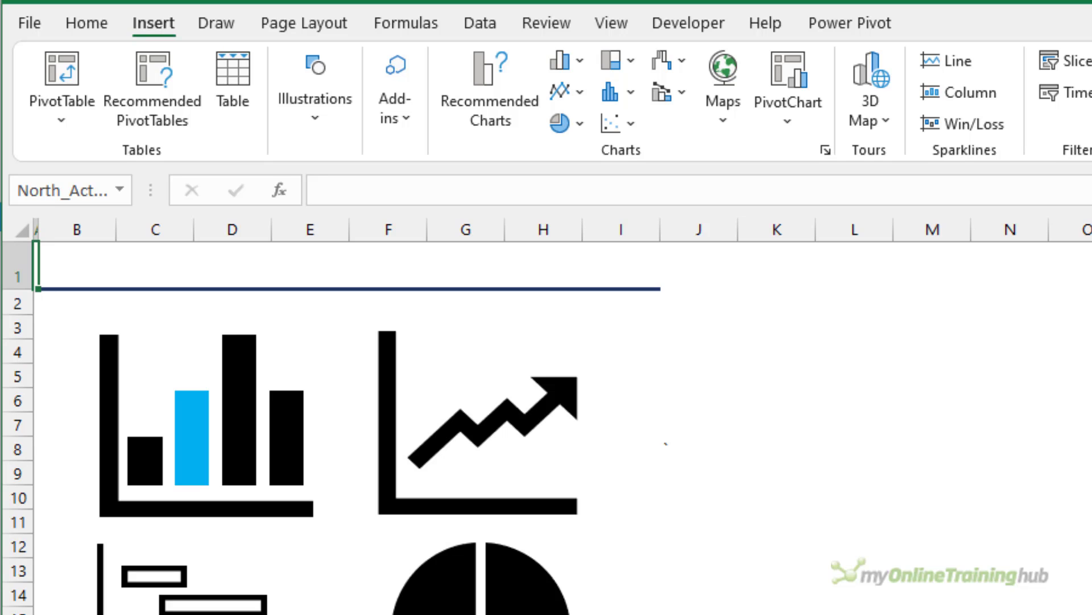
left_click(322, 124)
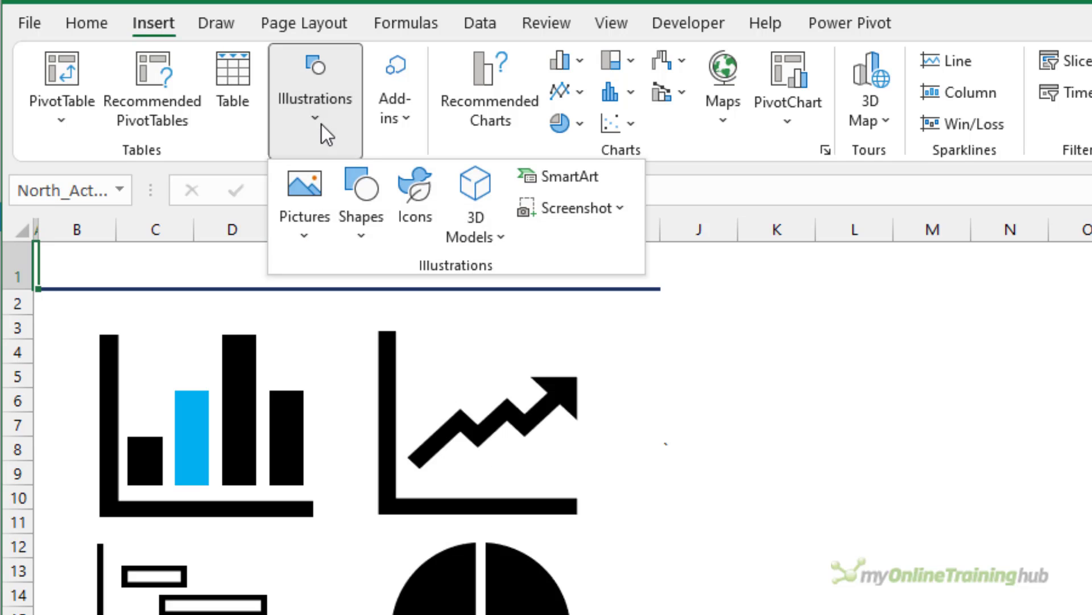
left_click(361, 187)
left_click(494, 305)
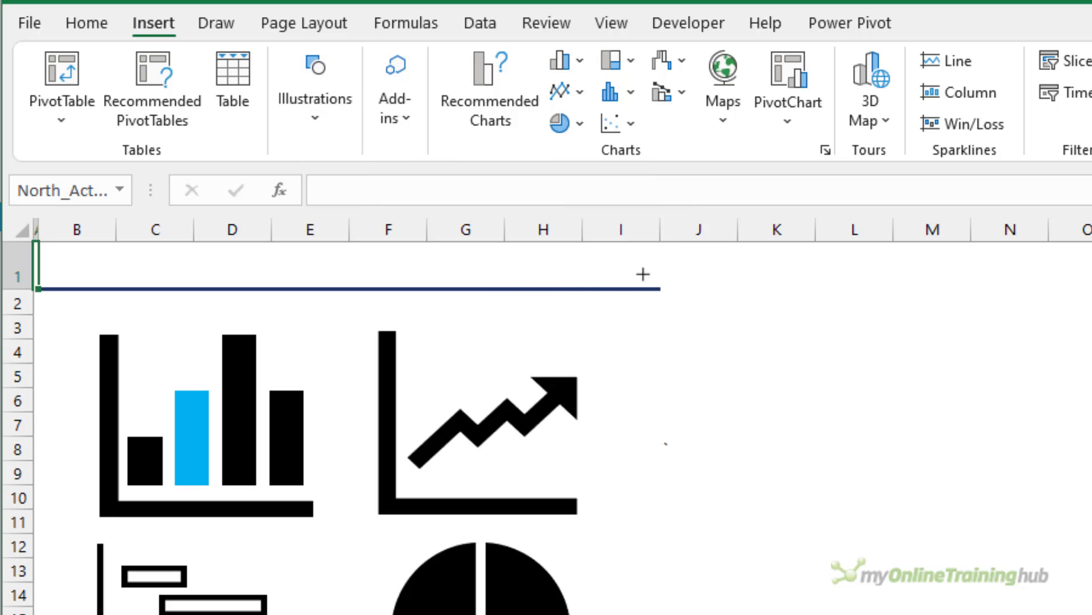
left_click_drag(741, 254, 810, 284)
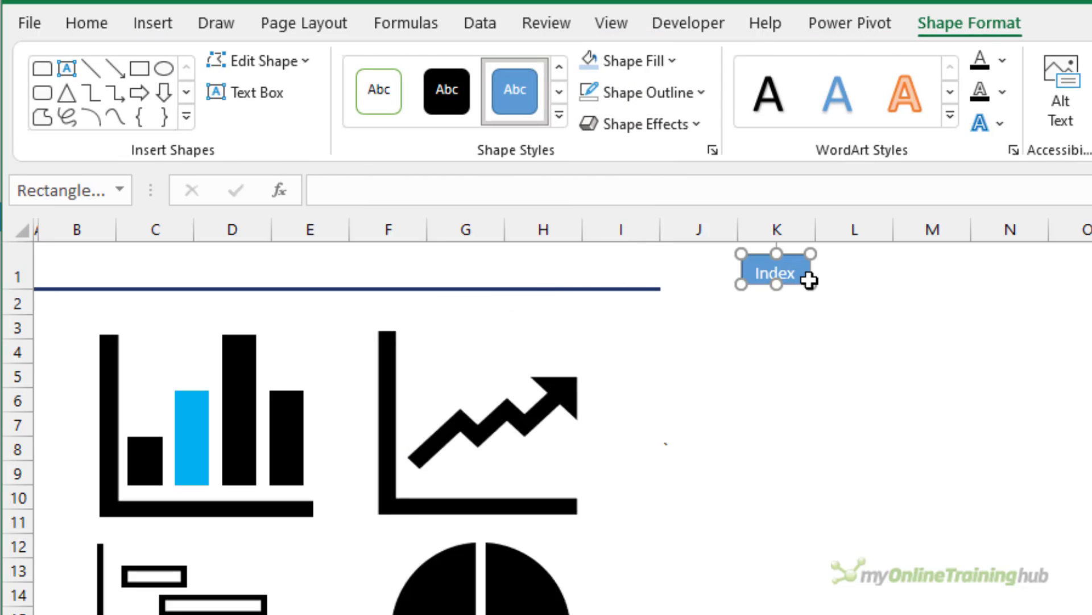
Middle- and centre-align the Index text and apply a grey shape style
key("ctrl+a")
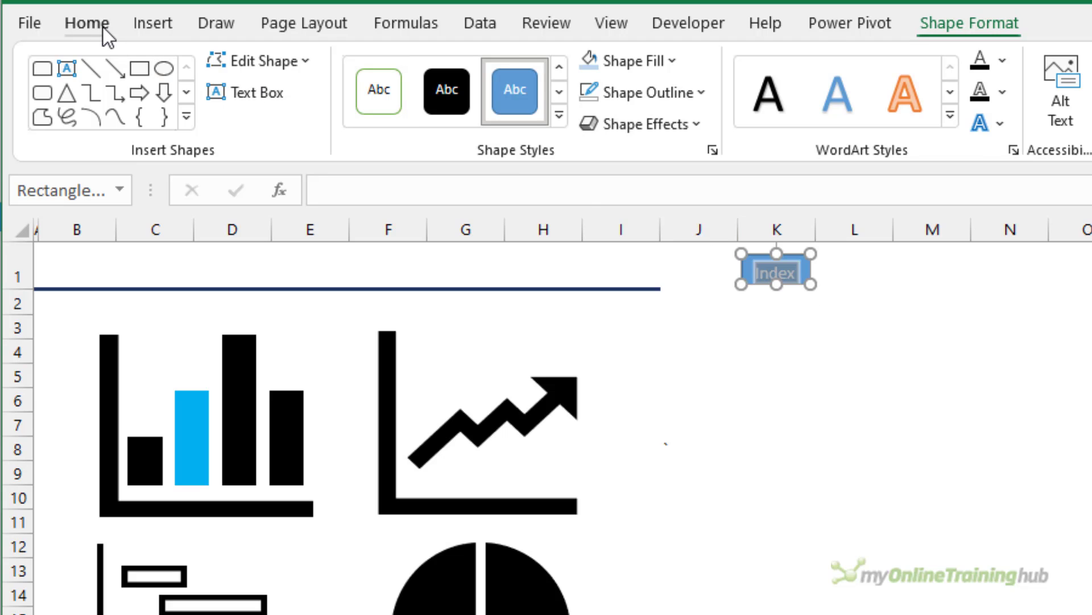
left_click(103, 26)
left_click(459, 59)
left_click(458, 91)
left_click(786, 392)
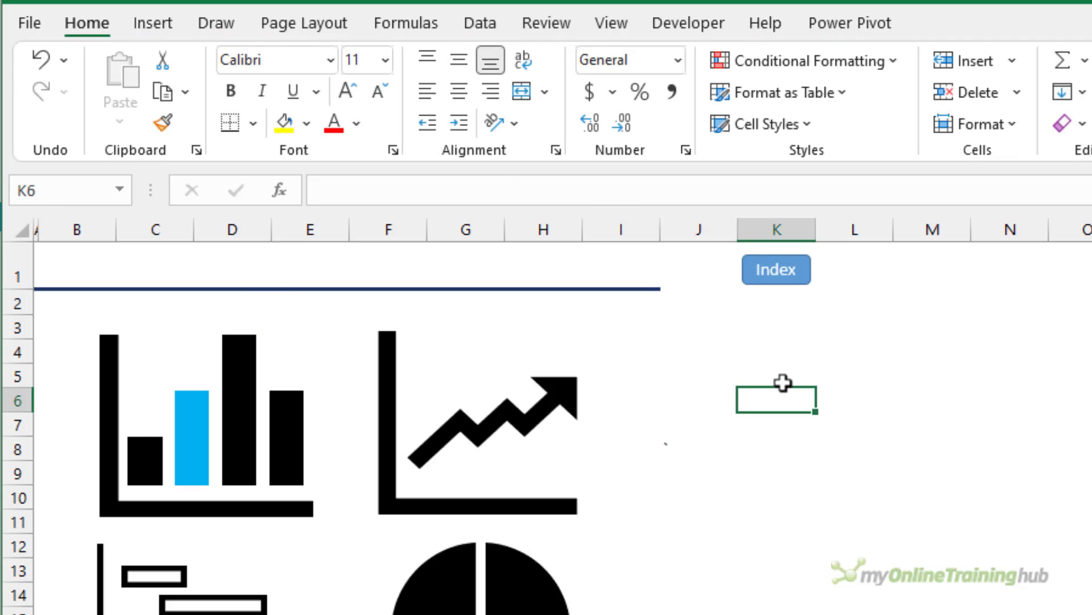
left_click(765, 279)
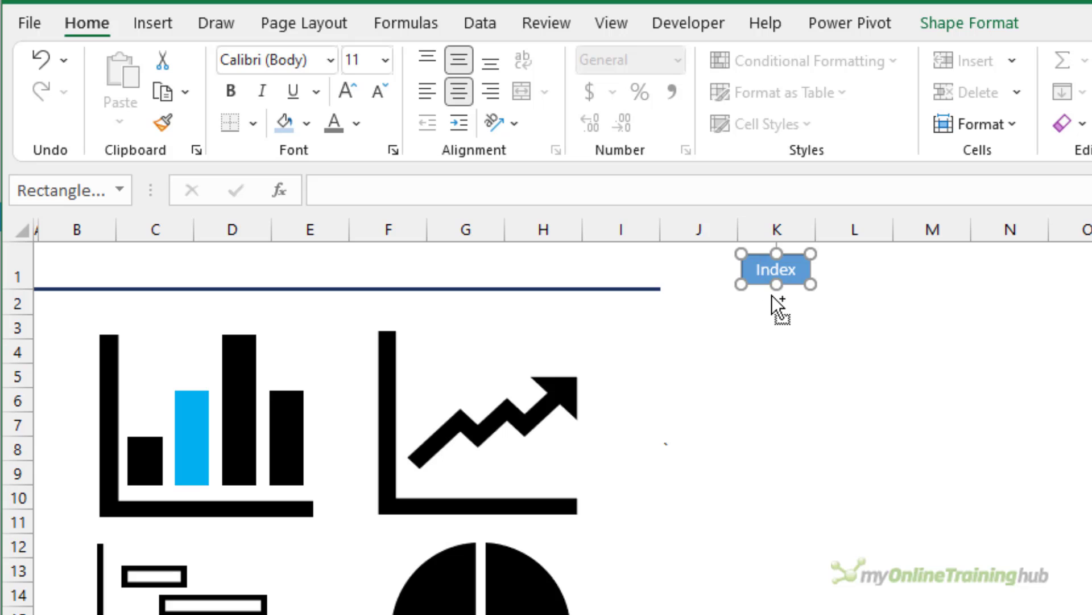
left_click(959, 28)
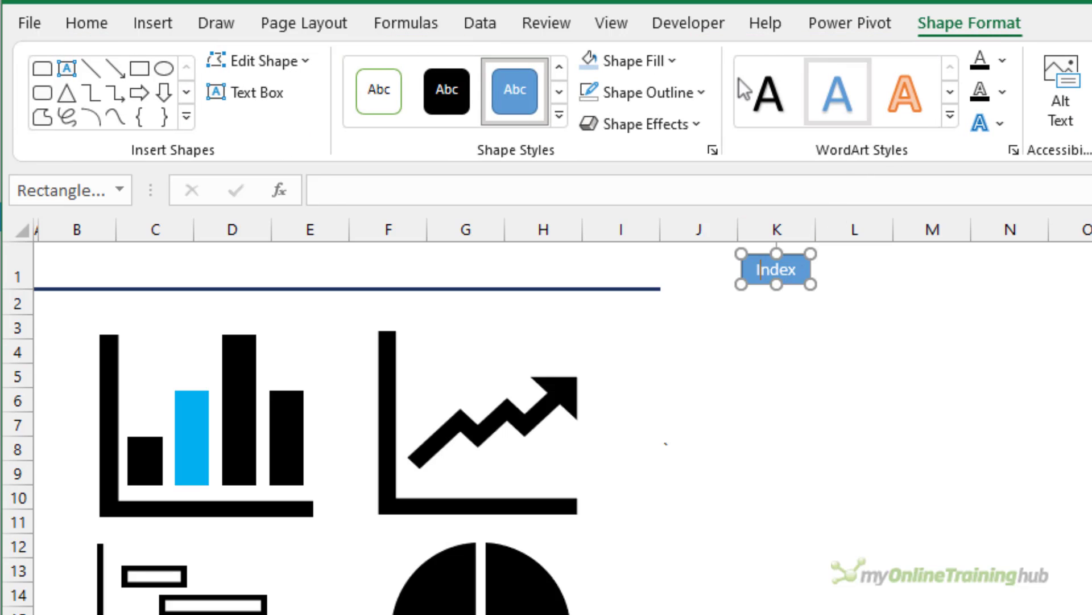
left_click(560, 117)
left_click(580, 490)
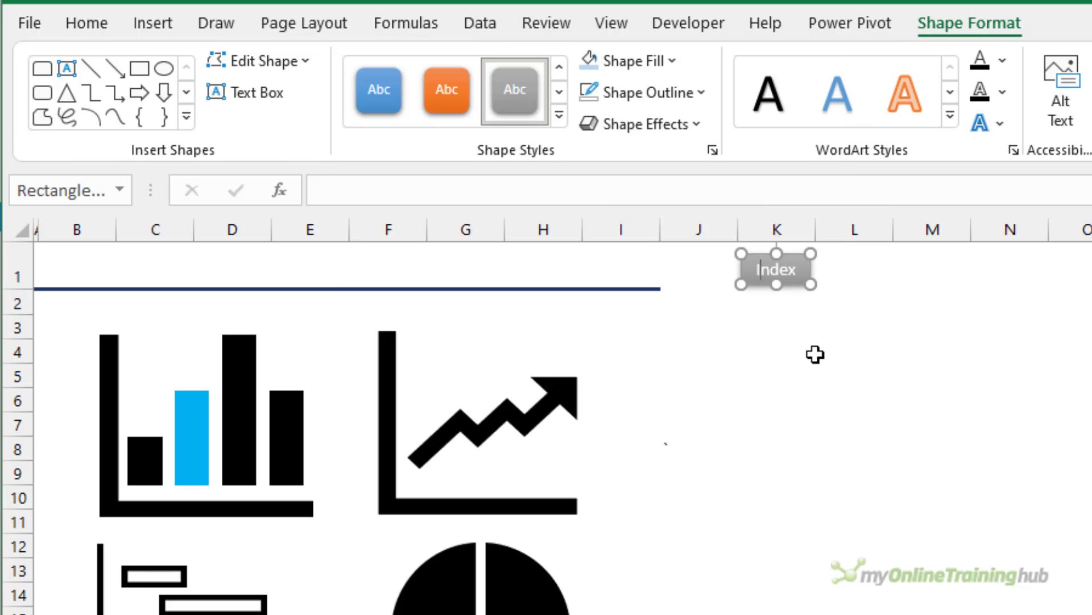
Hyperlink the Index button to the Index defined name under Place in This Document
key("ctrl+k")
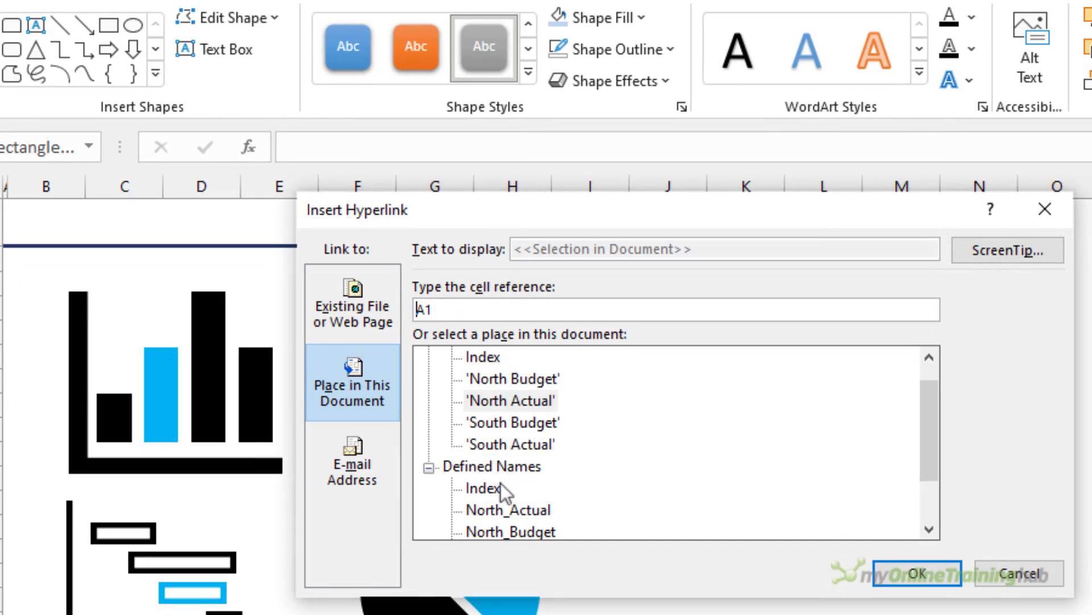
left_click(484, 493)
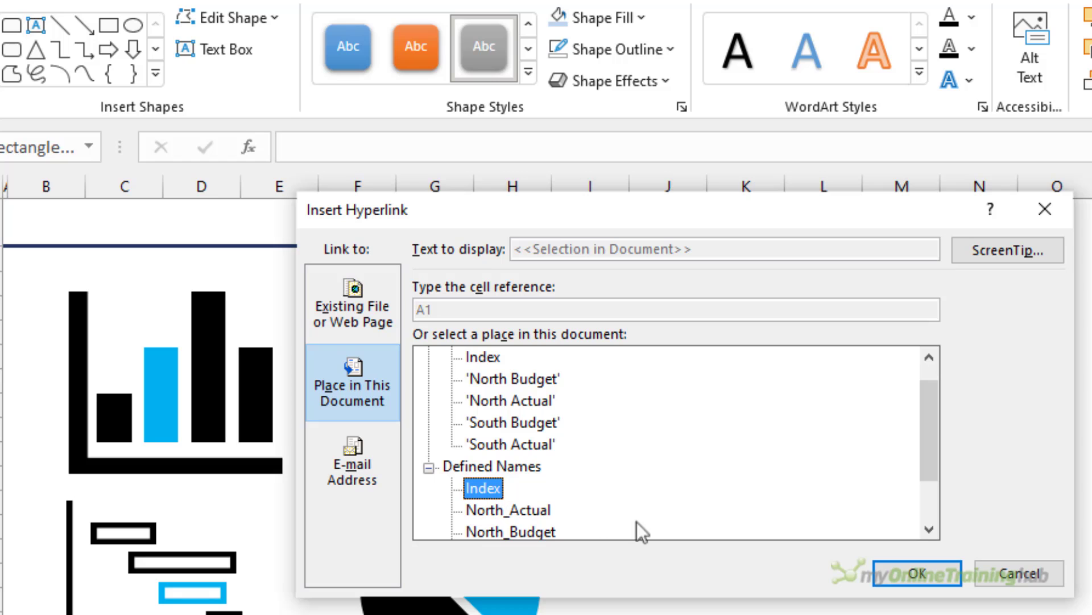
left_click(897, 573)
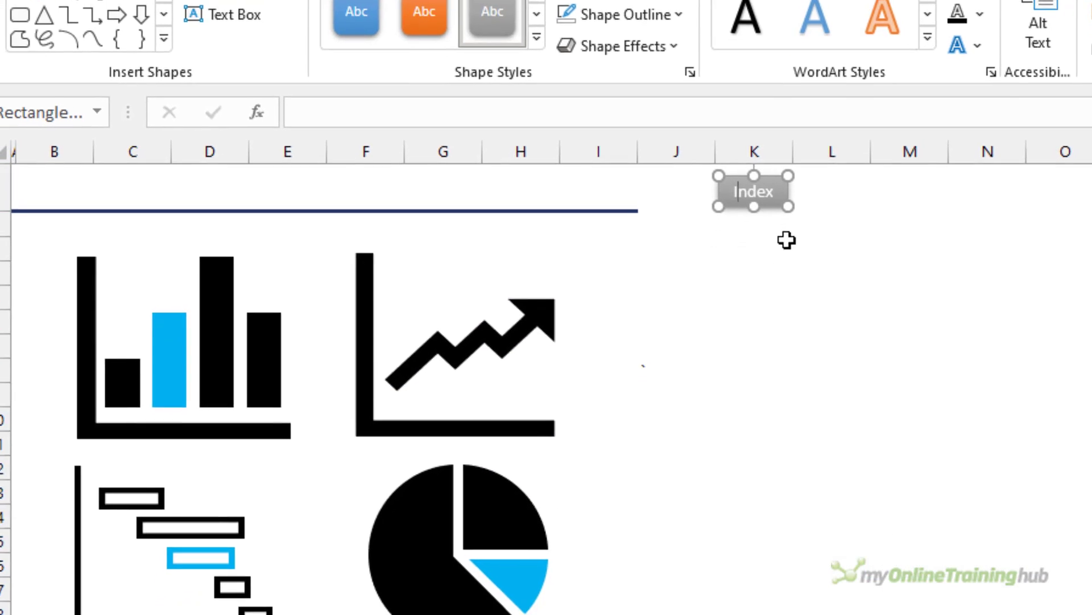
Ctrl-select the Index button without following its link and copy it
left_click(786, 239)
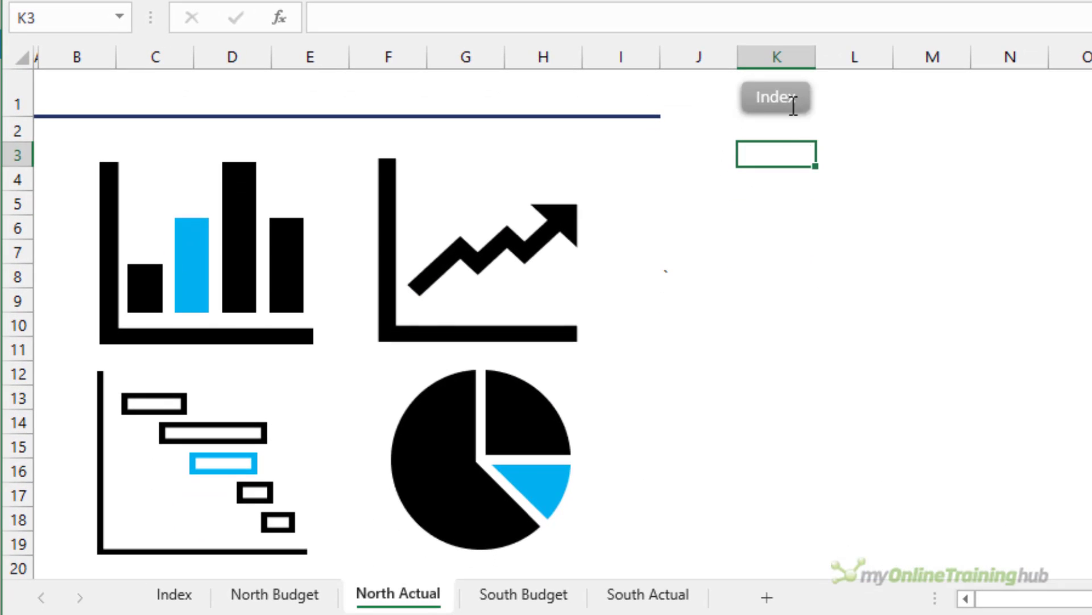
left_click(794, 105, "ctrl")
key("ctrl+c")
left_click(752, 275)
Paste the Index button at K1 on North Budget, South Budget and South Actual, then test its link
left_click(294, 598)
left_click(731, 93)
key("ctrl+v")
left_click_drag(735, 97, 734, 110)
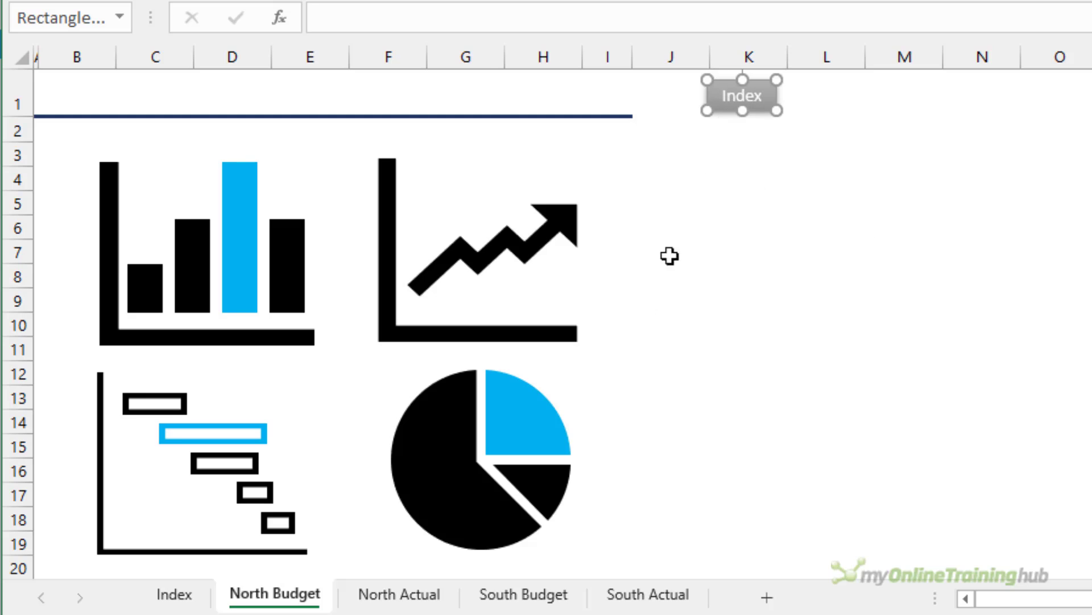
left_click(523, 594)
left_click(757, 89)
key("ctrl+v")
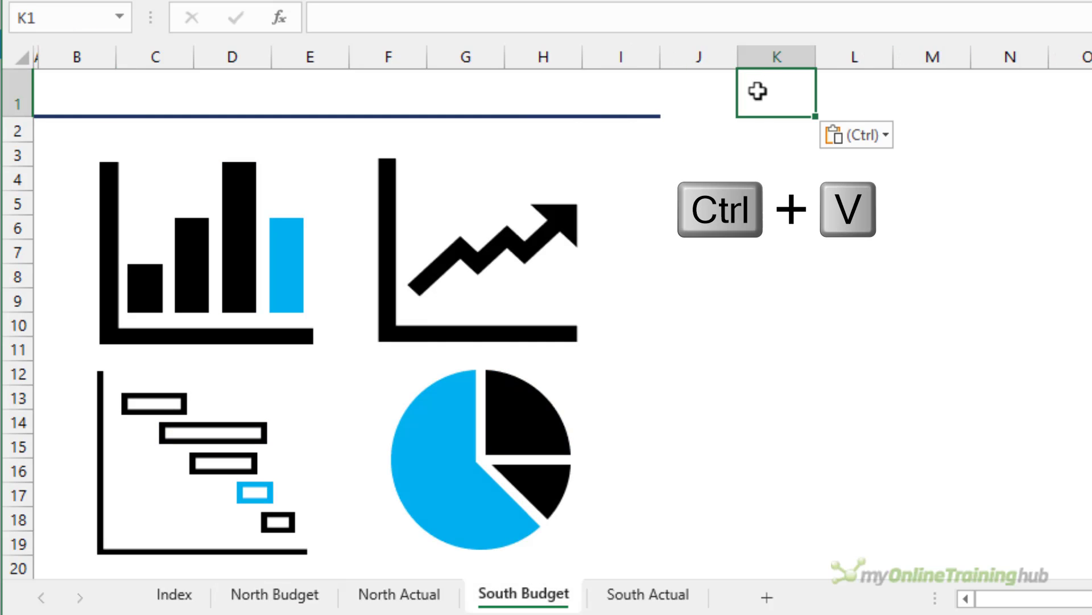
mouse_move(760, 110)
left_mouse_down()
mouse_move(757, 129)
mouse_move(764, 111)
left_mouse_up()
left_click(646, 593)
left_click(765, 97)
key("ctrl+v")
left_click(760, 174)
left_click(760, 128)
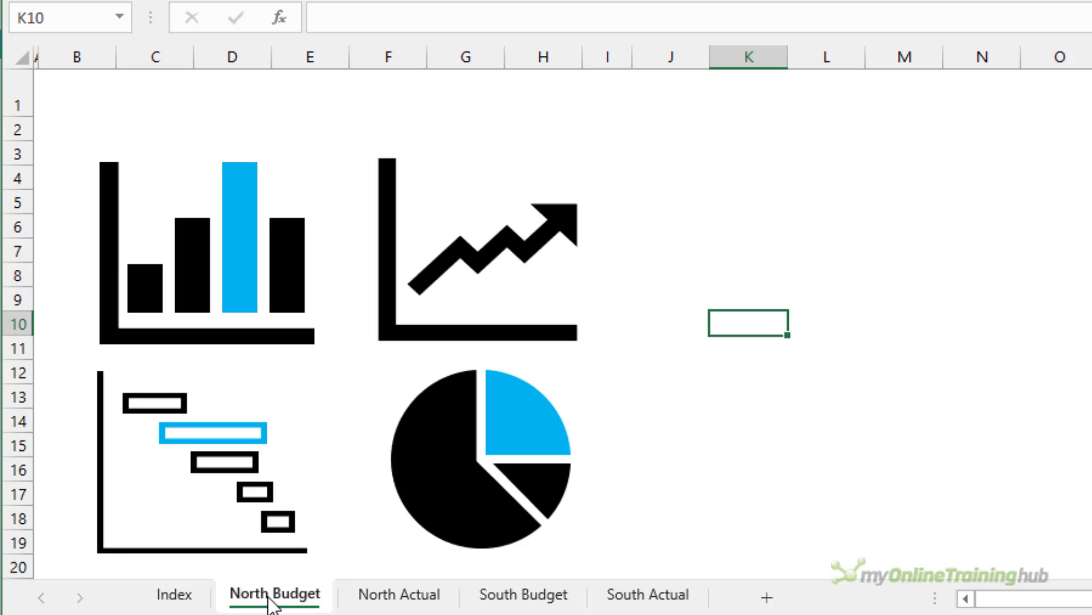
Give A1:I1 on North Budget a thick dark blue bottom border via Format Cells
left_click(42, 90)
left_click_drag(37, 90, 600, 105)
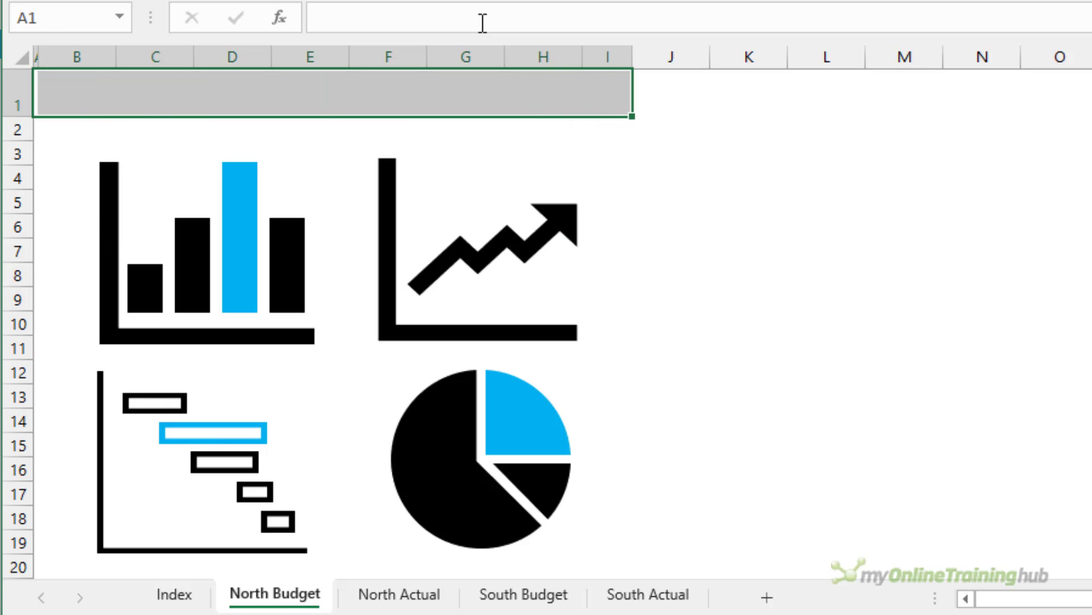
key("ctrl+1")
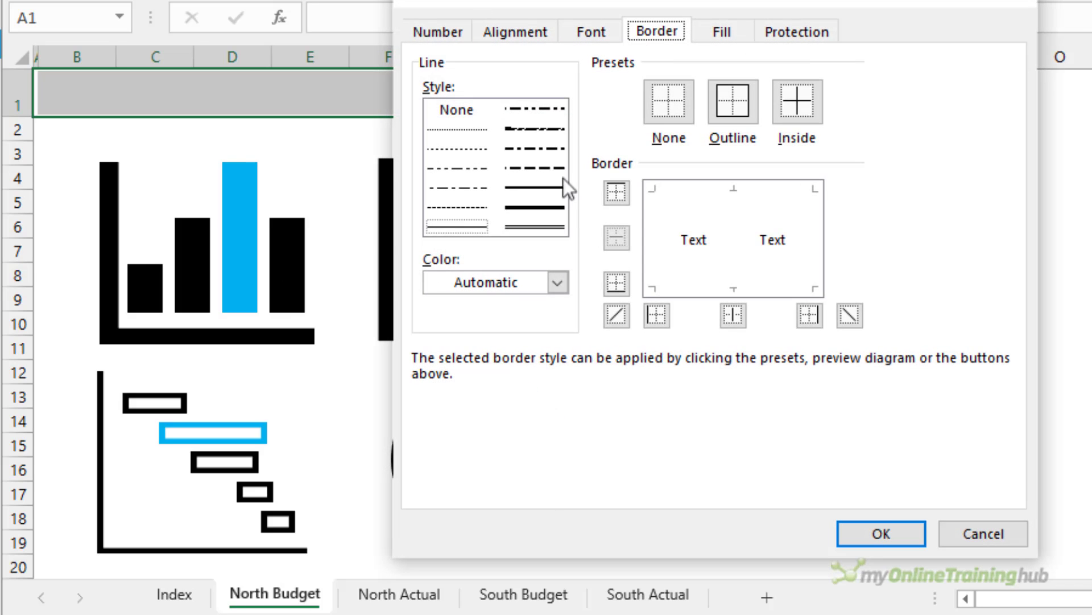
left_click(550, 208)
left_click(556, 282)
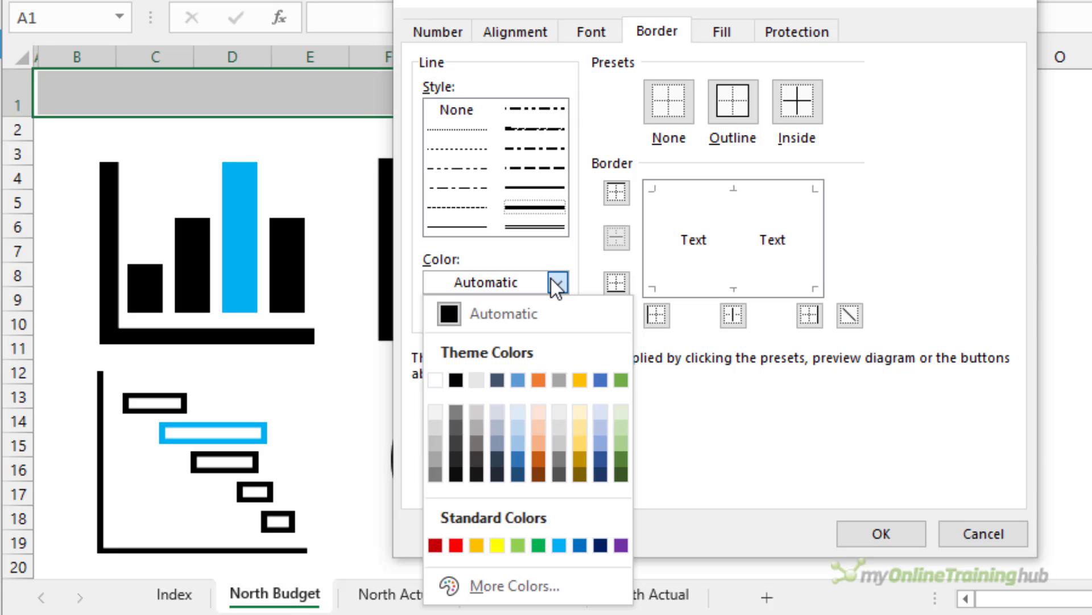
left_click(517, 478)
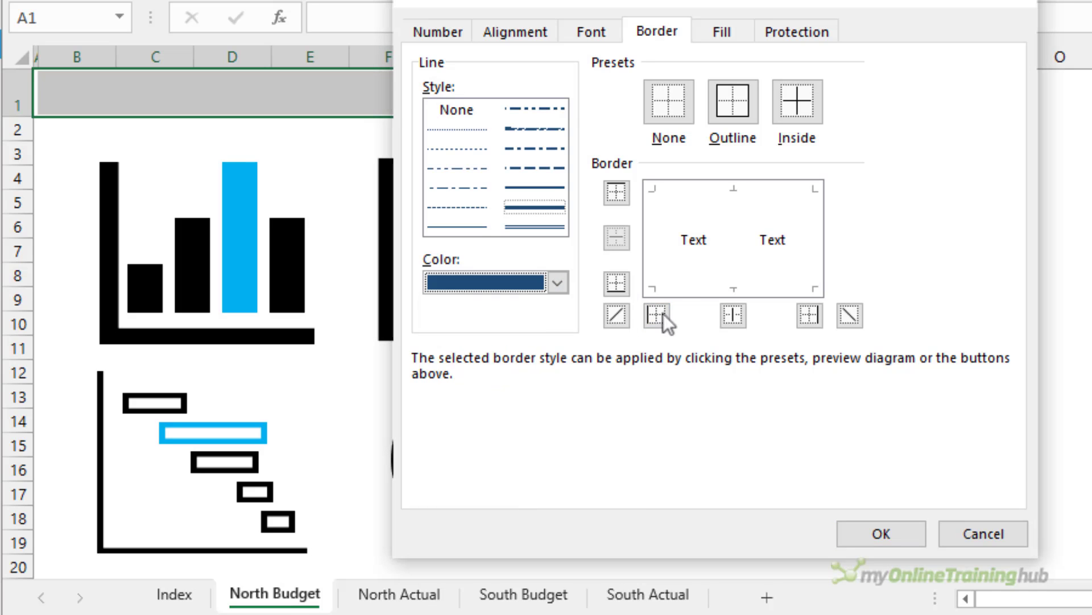
left_click(683, 295)
left_click(868, 536)
left_click(805, 227)
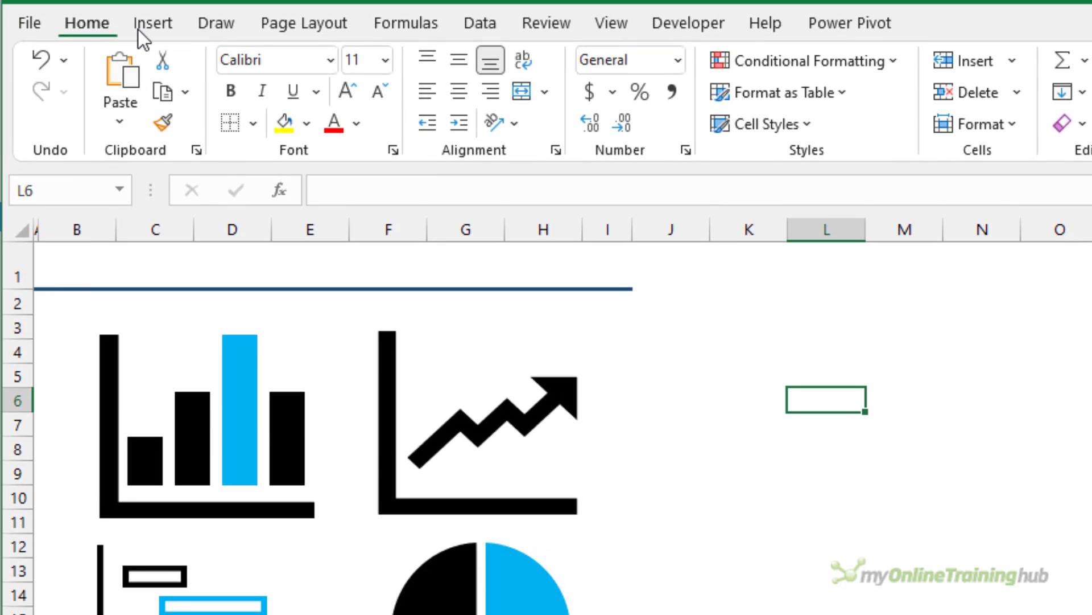
Draw a rounded rectangle over cells B1:C1 and nudge it up onto the border line
left_click(140, 31)
left_click(298, 115)
left_click(376, 229)
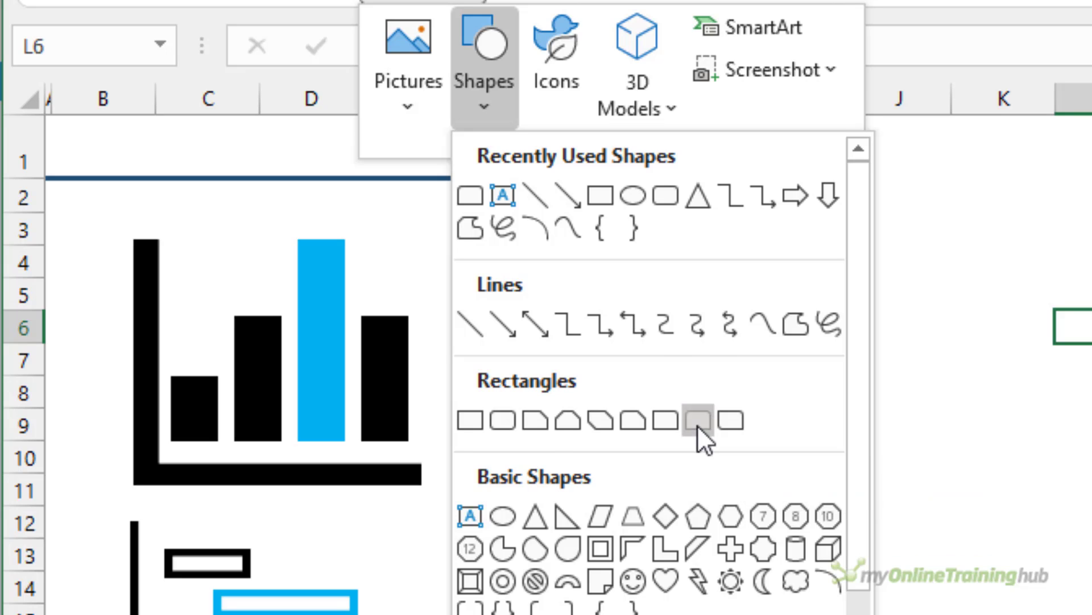
left_click(697, 421)
mouse_move(103, 147)
left_mouse_down()
mouse_move(192, 165)
mouse_move(221, 158)
mouse_move(208, 170)
mouse_move(250, 160)
left_mouse_up()
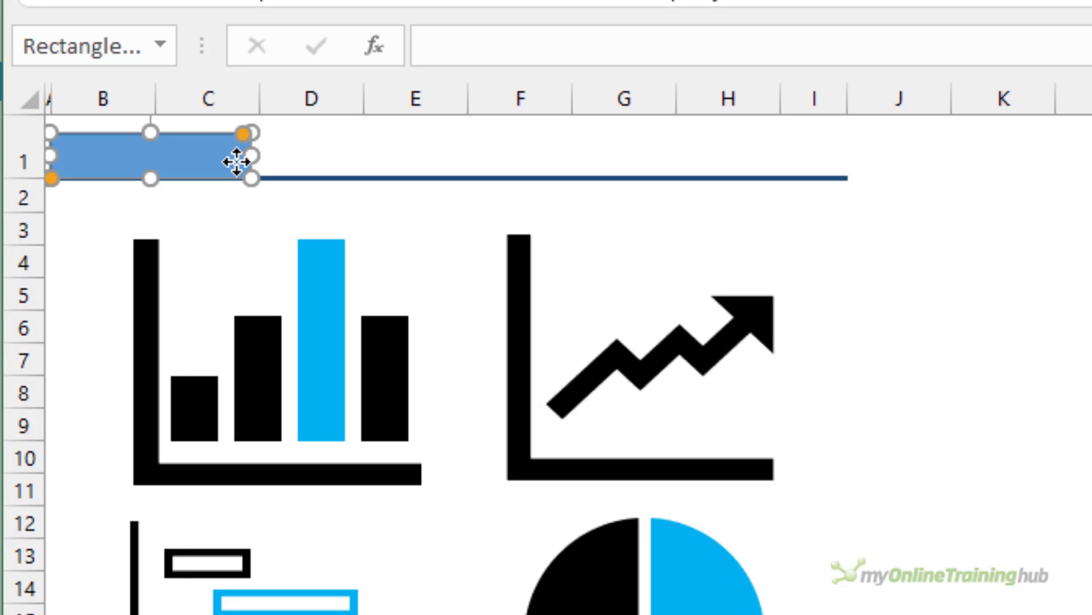
key("Up")
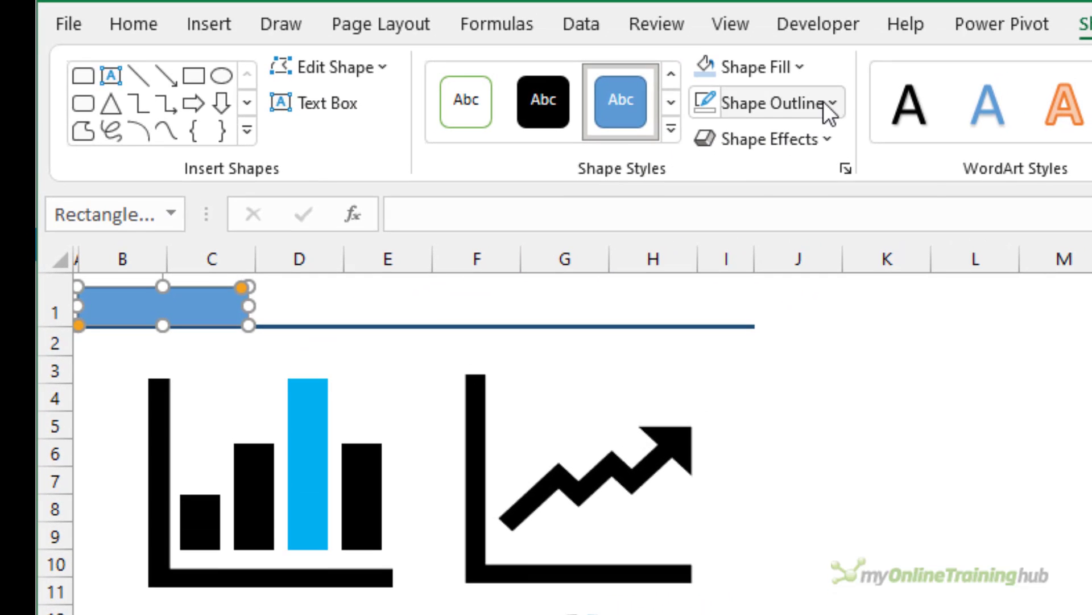
Give the rectangle no outline and a dark blue fill
left_click(825, 103)
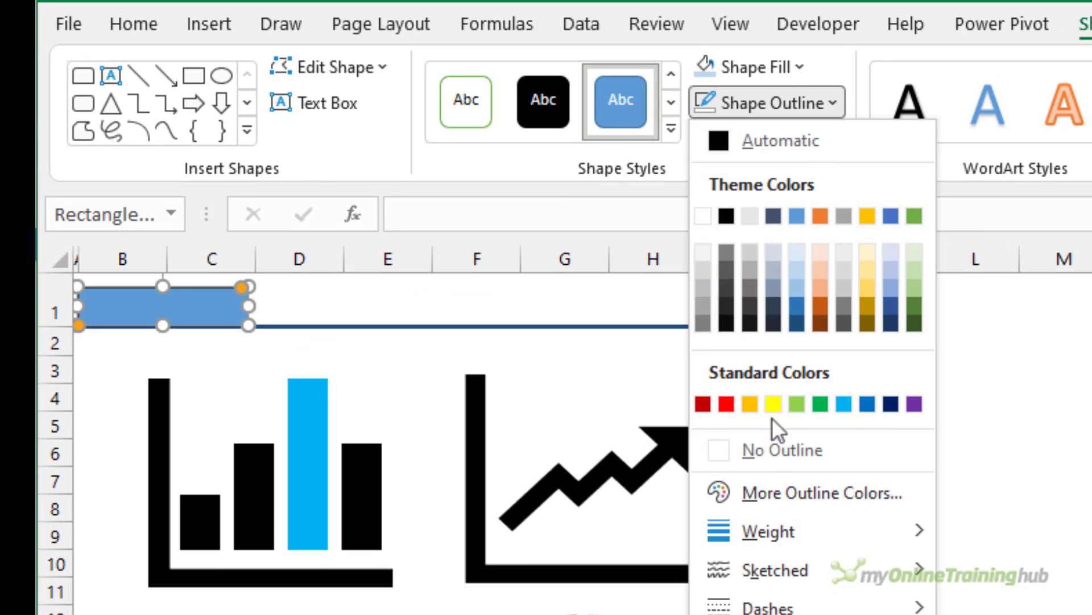
left_click(766, 456)
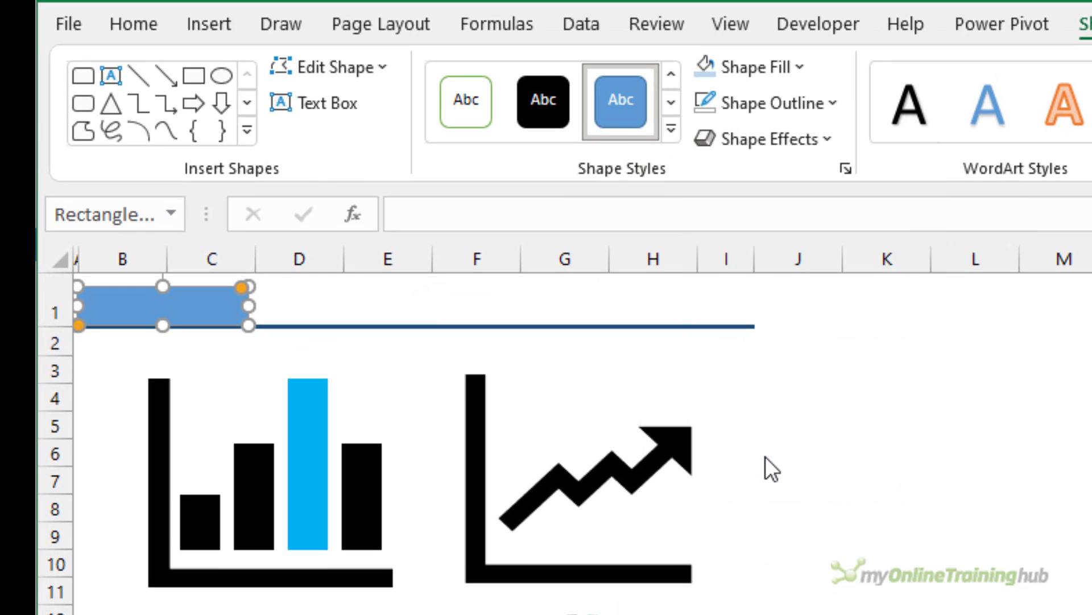
left_click(802, 69)
left_click(793, 268)
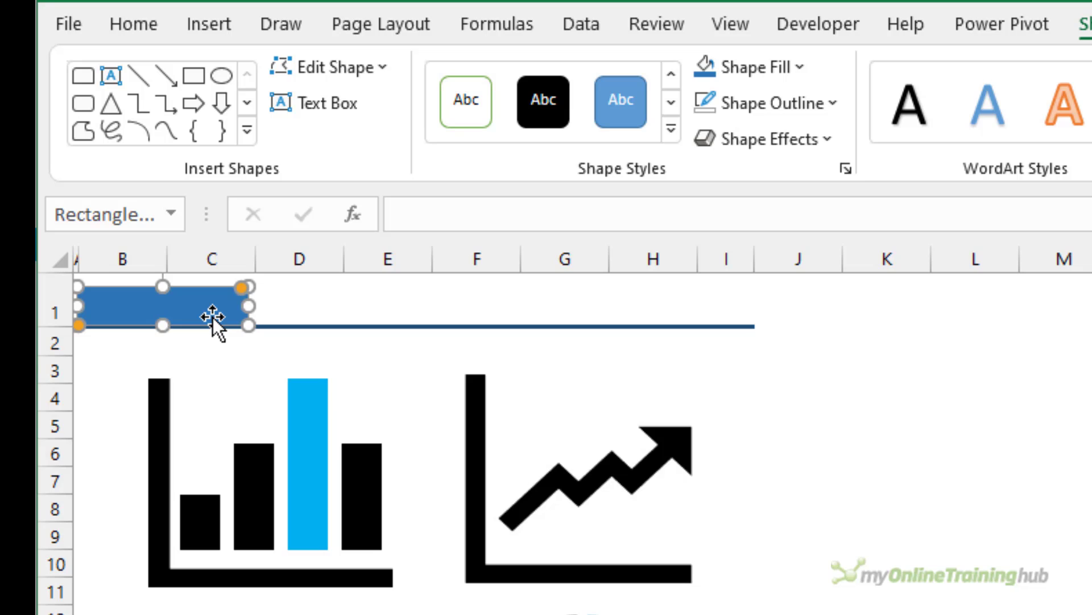
type("North Budget")
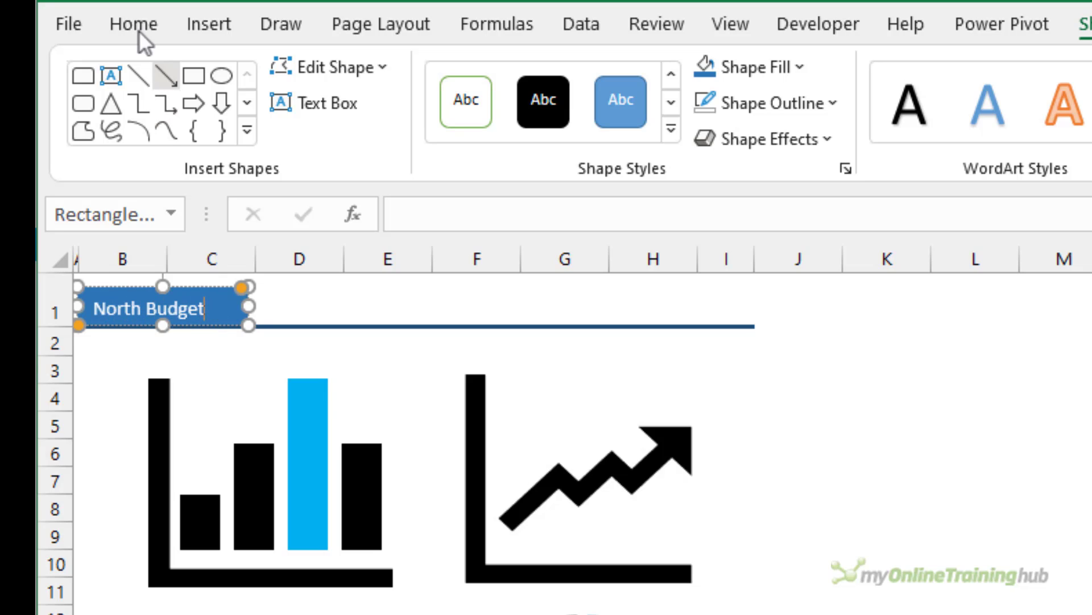
left_click(135, 26)
left_click(555, 68)
left_click(559, 103)
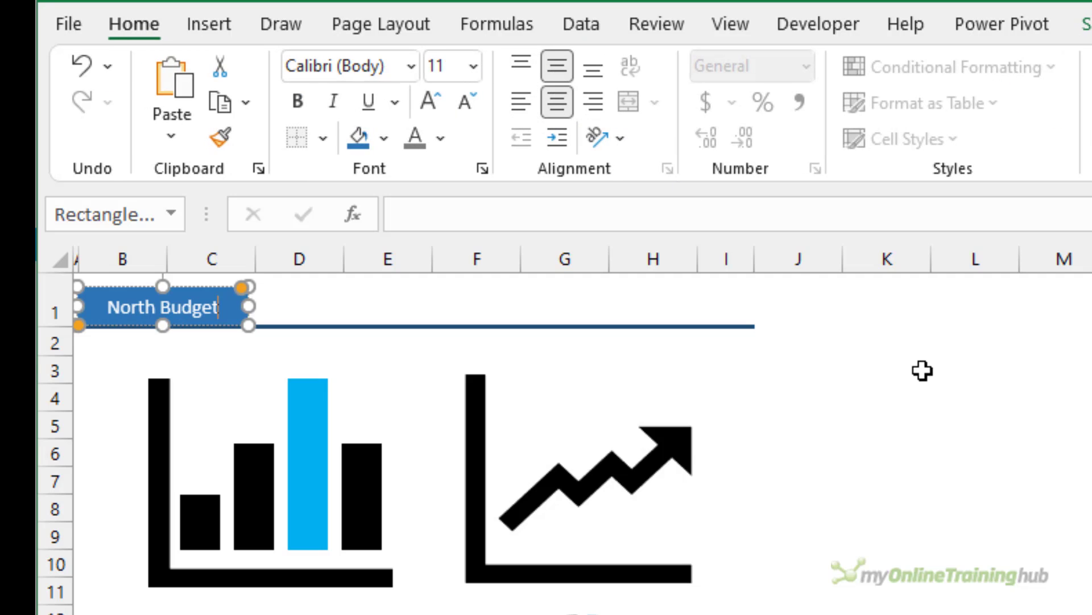
left_click(923, 370)
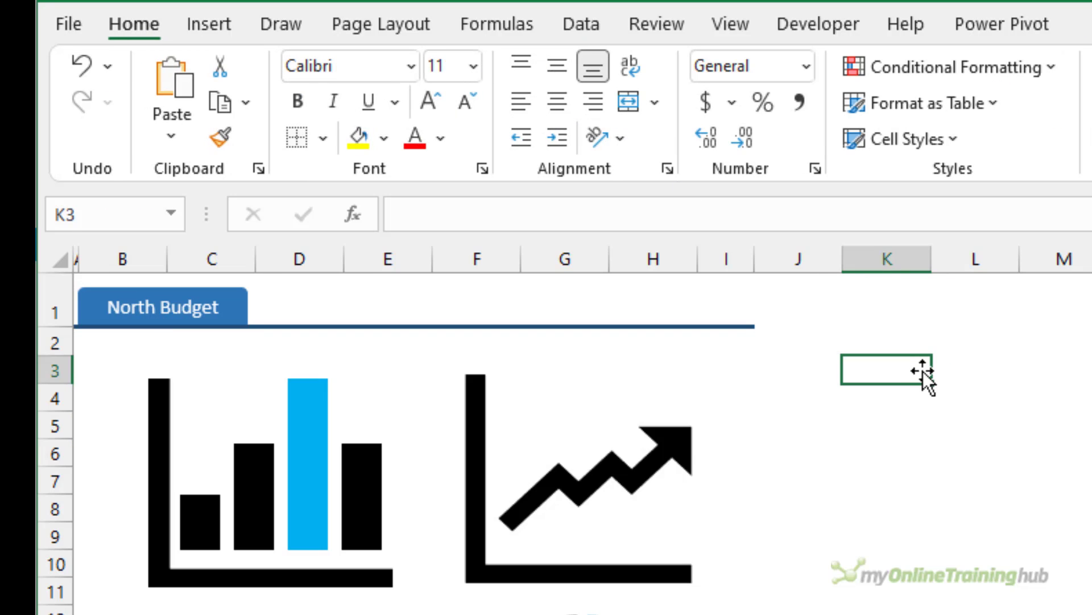
left_click(242, 309)
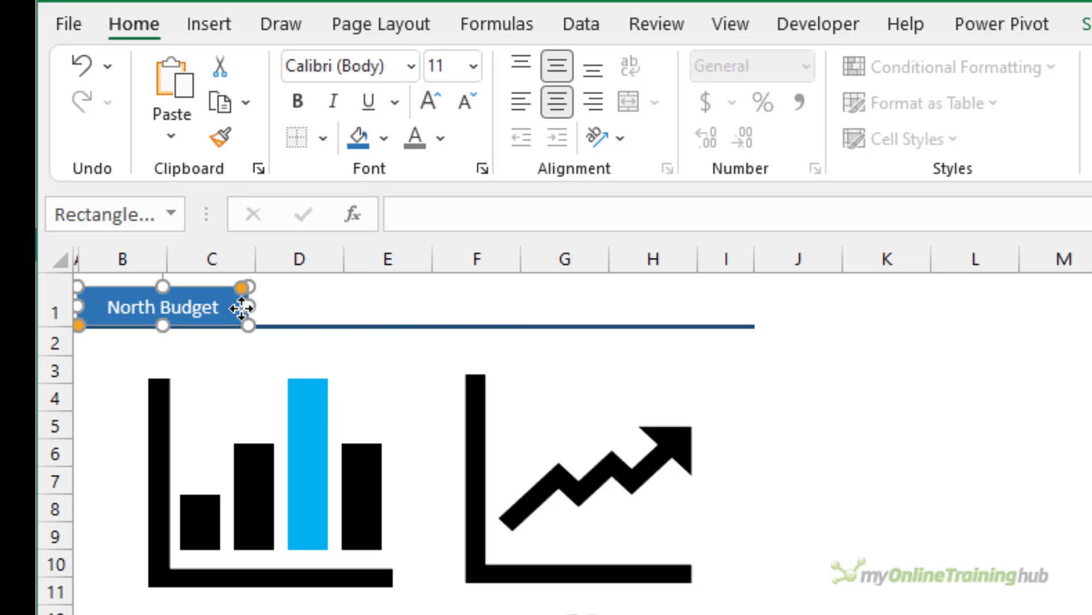
Duplicate the tab into three copies, widen column I and snap the last tab to it
mouse_move(236, 308)
left_mouse_down()
mouse_move(415, 318)
mouse_move(581, 310)
mouse_move(781, 371)
left_mouse_up()
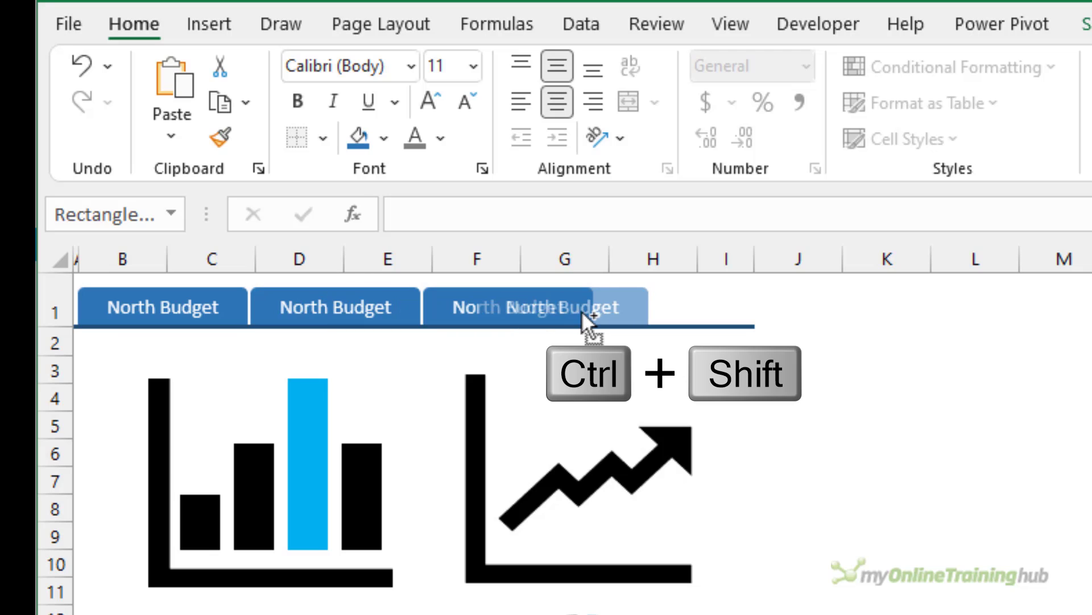
left_click(780, 372)
left_click_drag(755, 265, 767, 306)
left_click(759, 283)
key("alt")
left_click(797, 409)
Relabel the copies North Actual, South Budget and South Actual
left_click(405, 309)
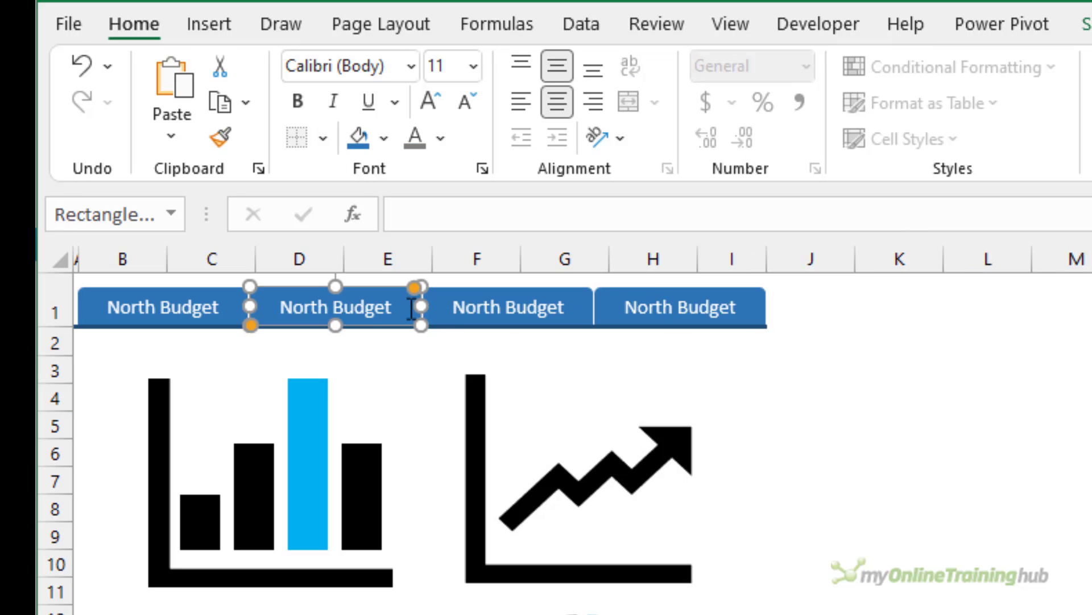
double_click(349, 313)
type("Actual")
left_click(477, 308)
double_click(478, 308)
type("South")
left_click(772, 314)
type("So")
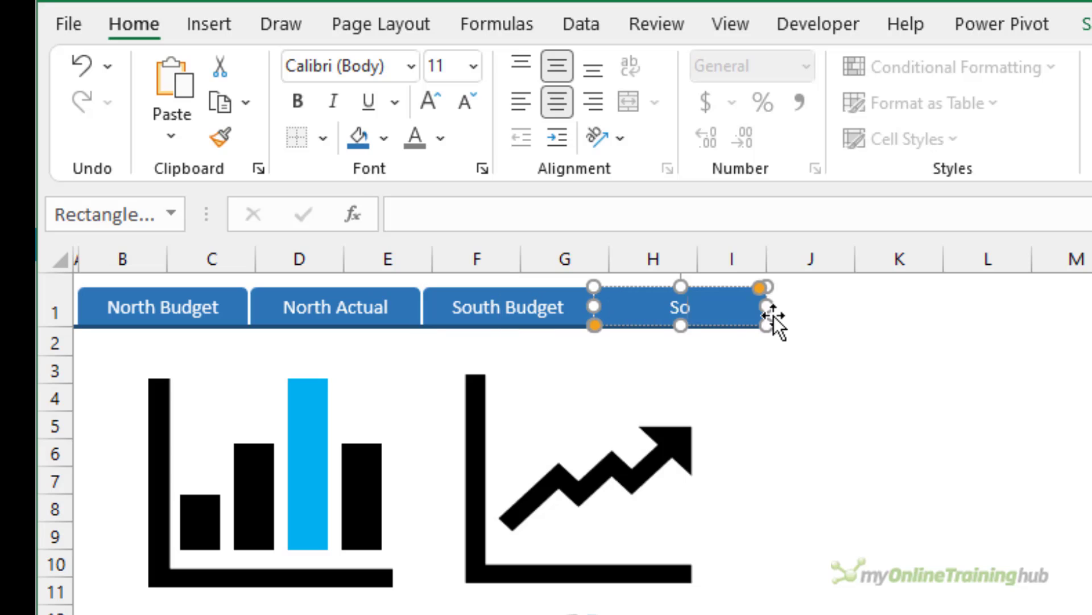
type("uth Actual")
left_click(771, 350)
Select the North Actual, South Budget and South Actual tabs together
left_click(616, 316)
left_click(547, 308, "ctrl")
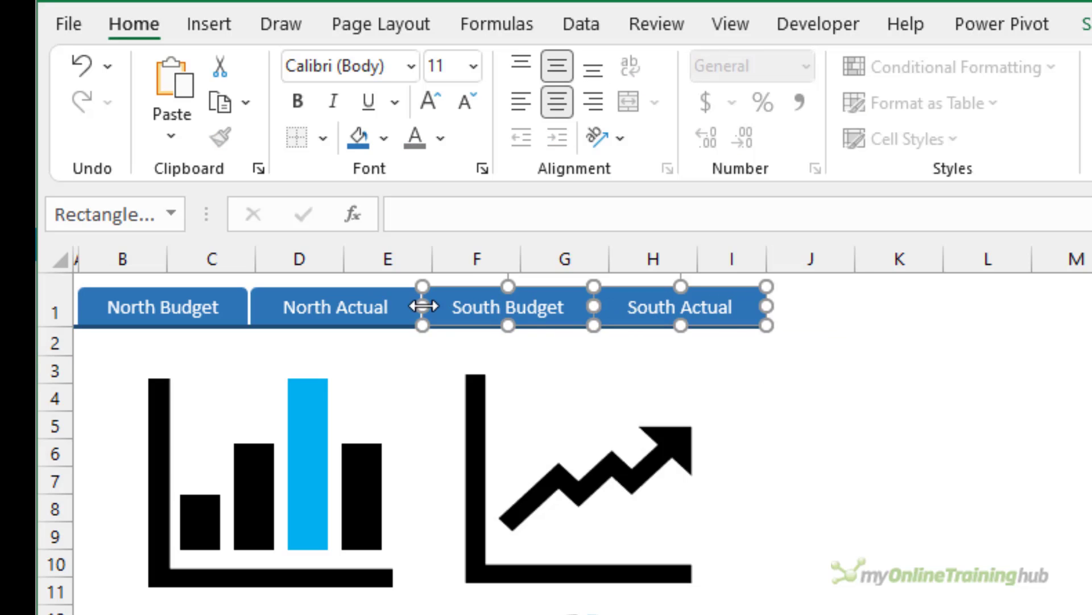
left_click(390, 303, "ctrl")
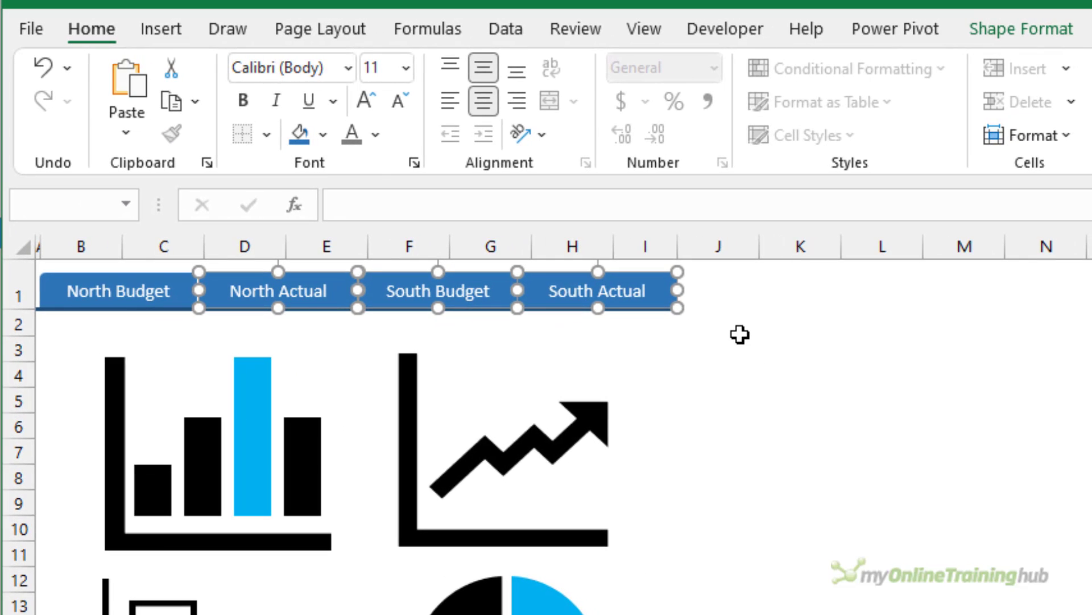
Fill the three selected tabs light blue and colour their text grey
left_click(1003, 37)
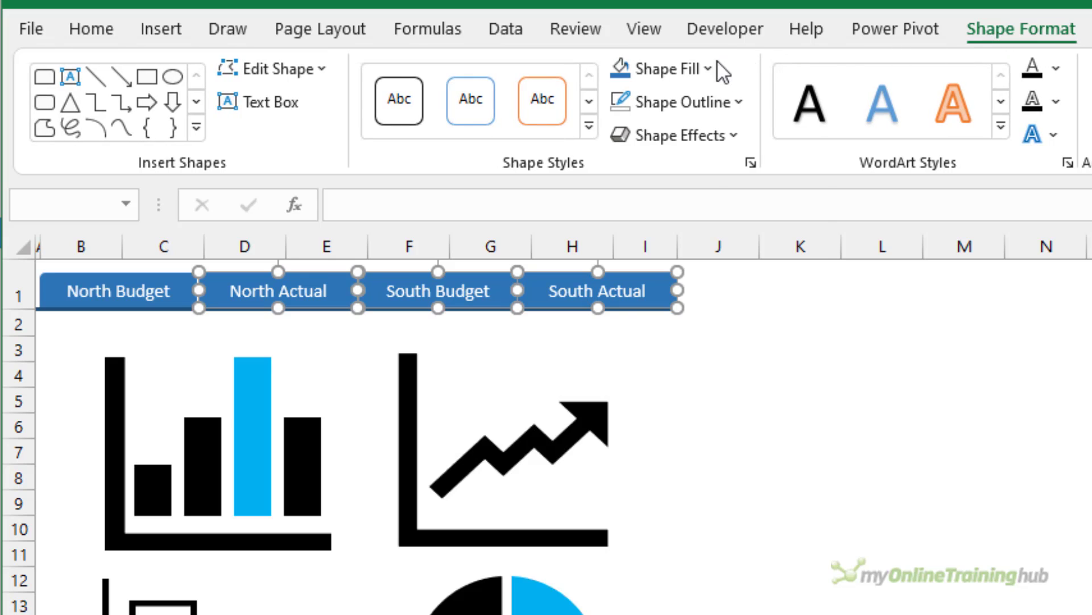
left_click(718, 63)
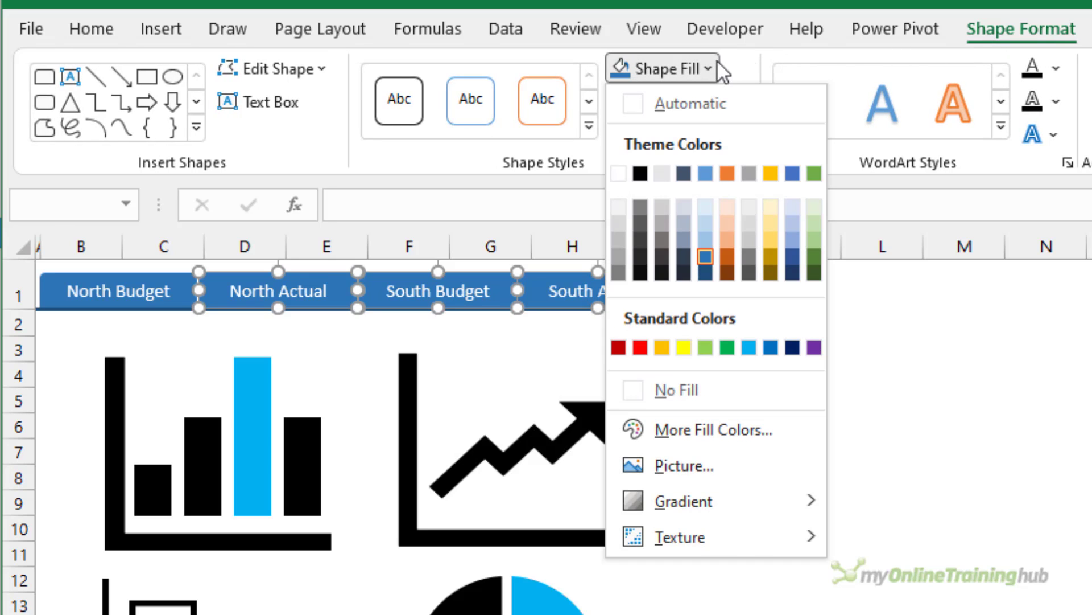
left_click(704, 221)
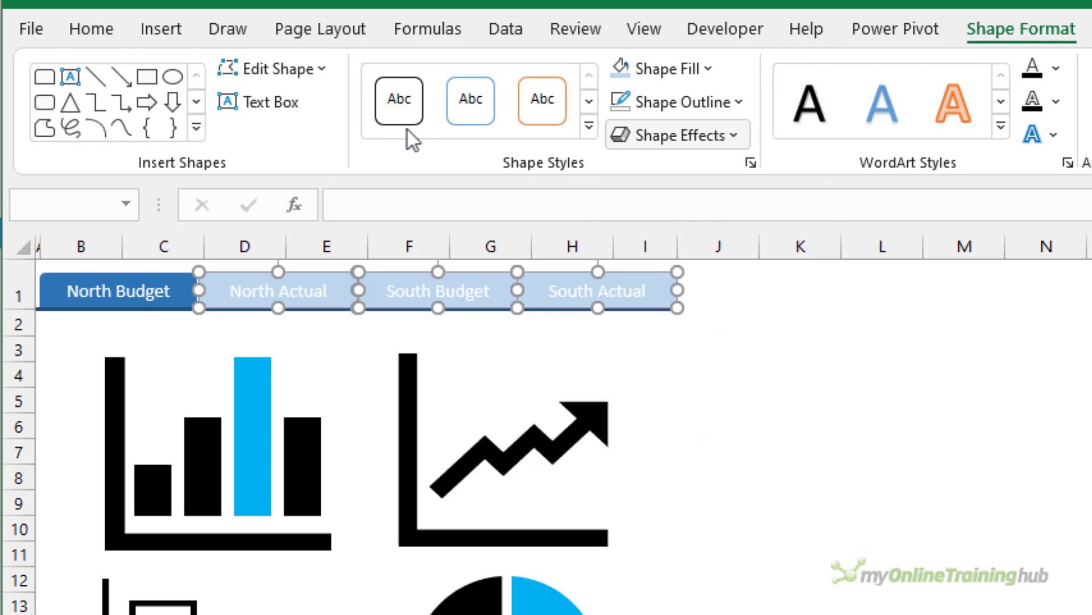
left_click(110, 37)
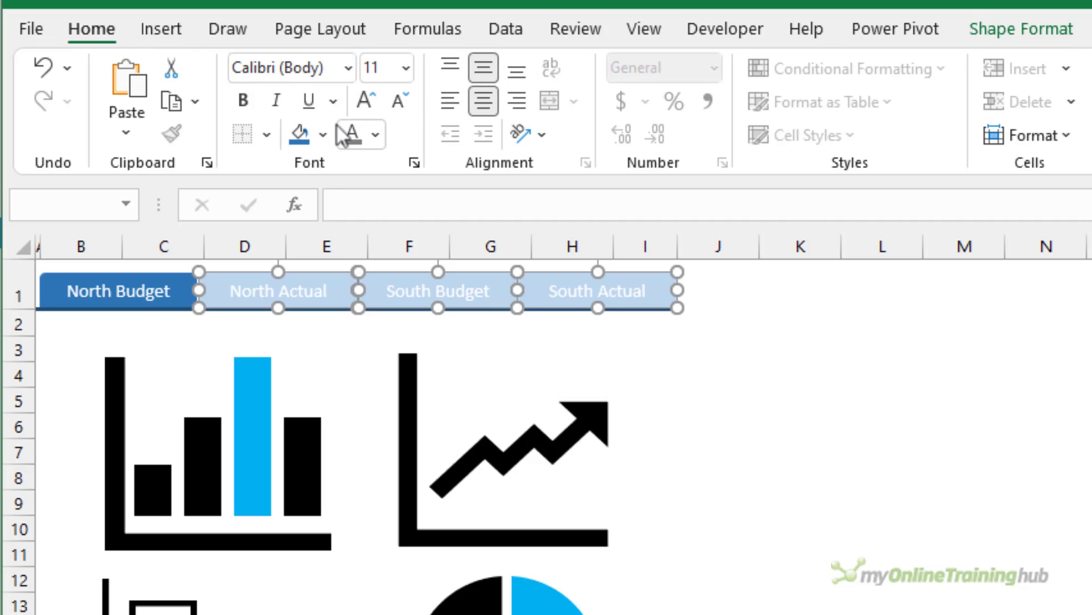
left_click(374, 136)
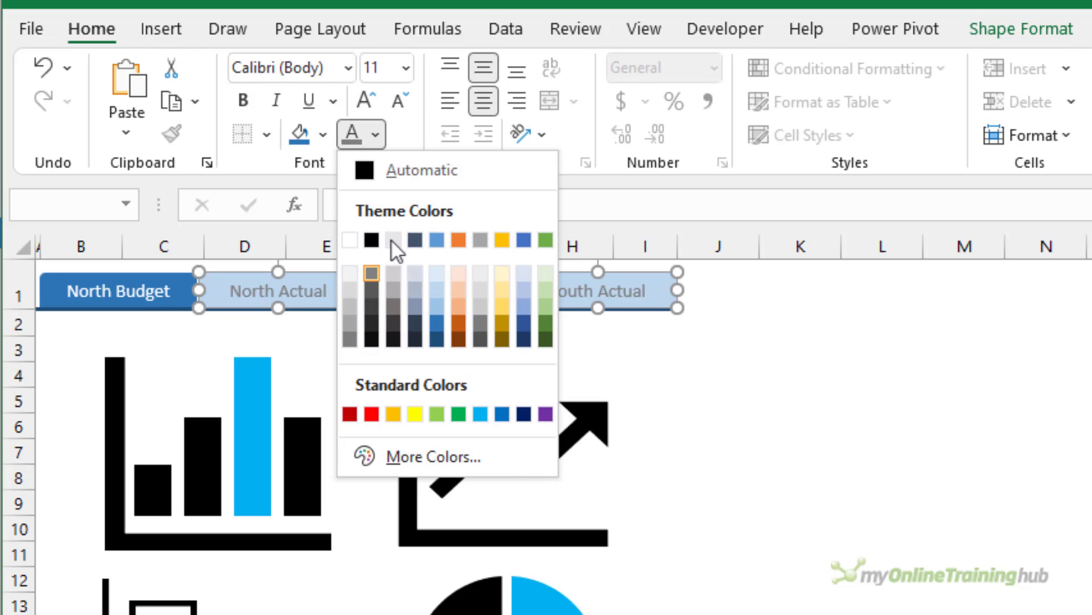
left_click(372, 291)
Deselect the tabs and select the dark North Budget tab
left_click(750, 357)
left_click(647, 296)
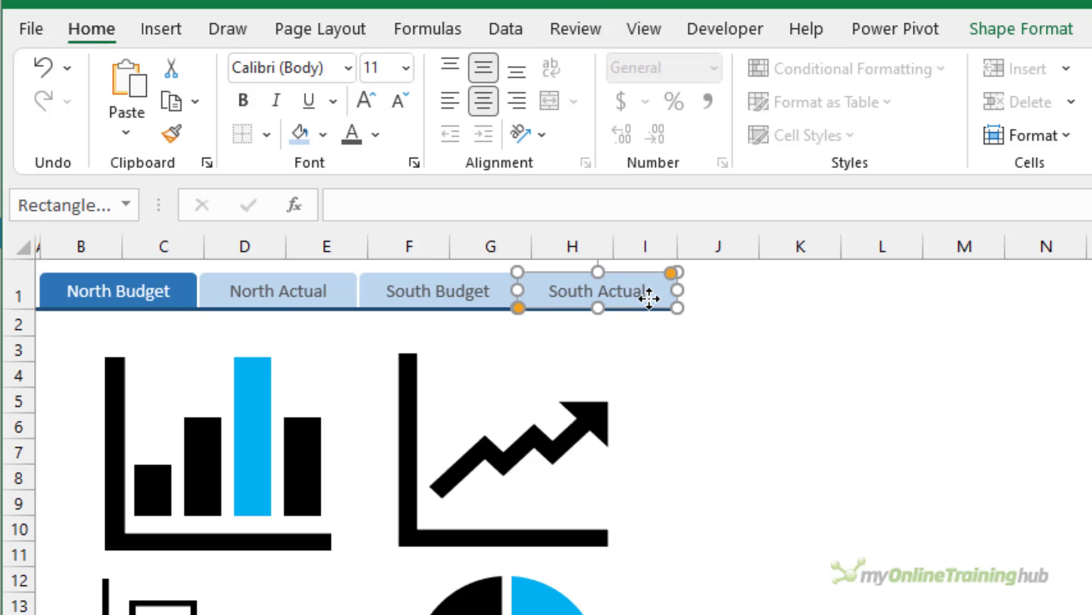
left_click(812, 343)
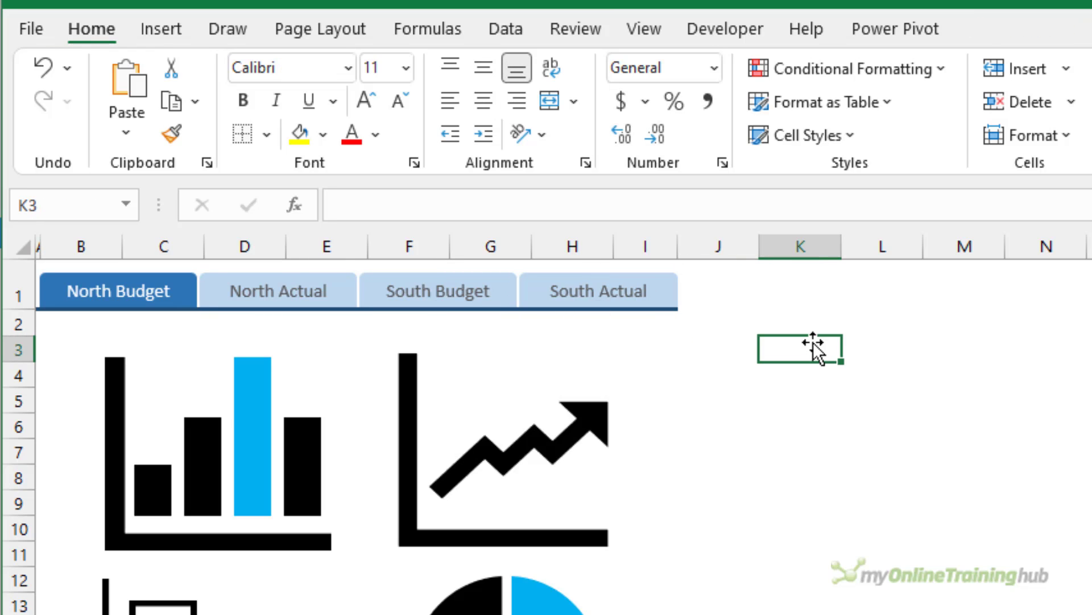
left_click(166, 304)
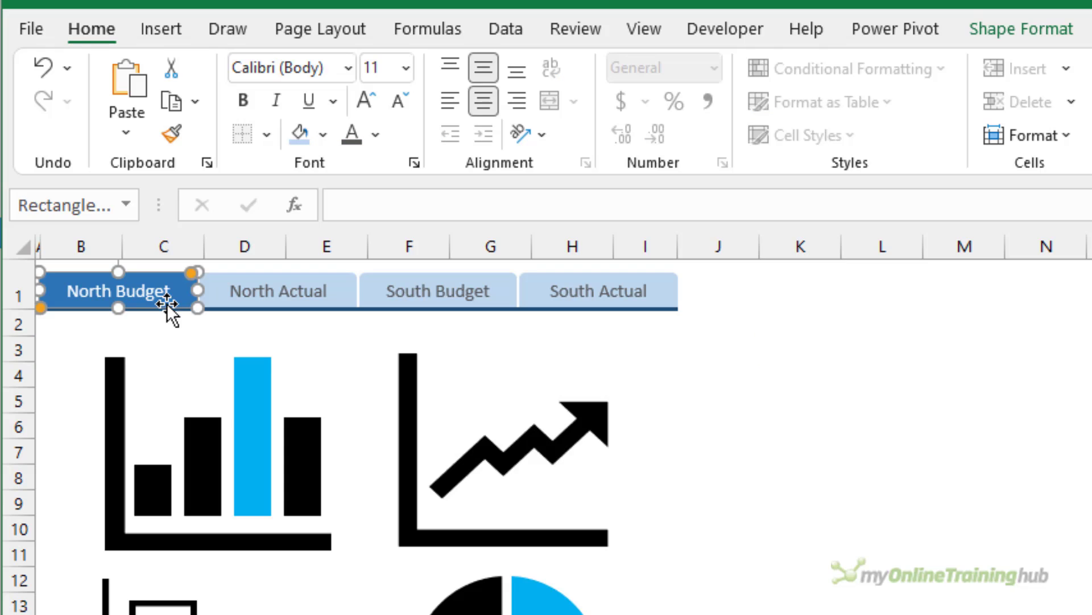
Apply an outer shadow preset to the North Budget tab via Shape Effects
left_click(998, 38)
left_click(688, 137)
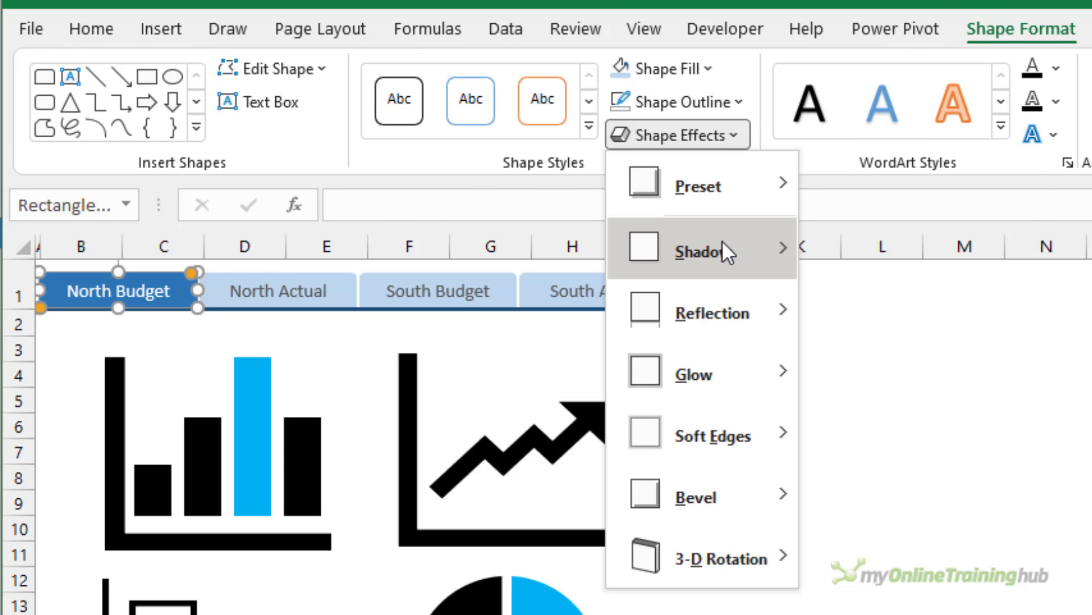
mouse_move(703, 251)
left_click(907, 321)
left_click(982, 451)
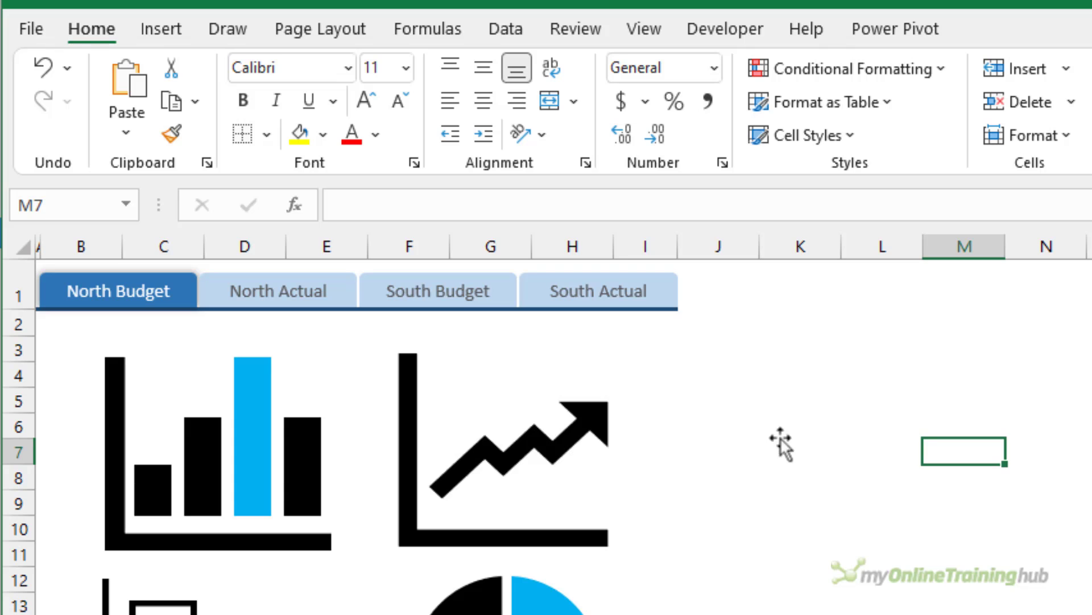
Link the North Budget and North Actual tabs to their North_Budget and North_Actual named places
left_click(186, 287)
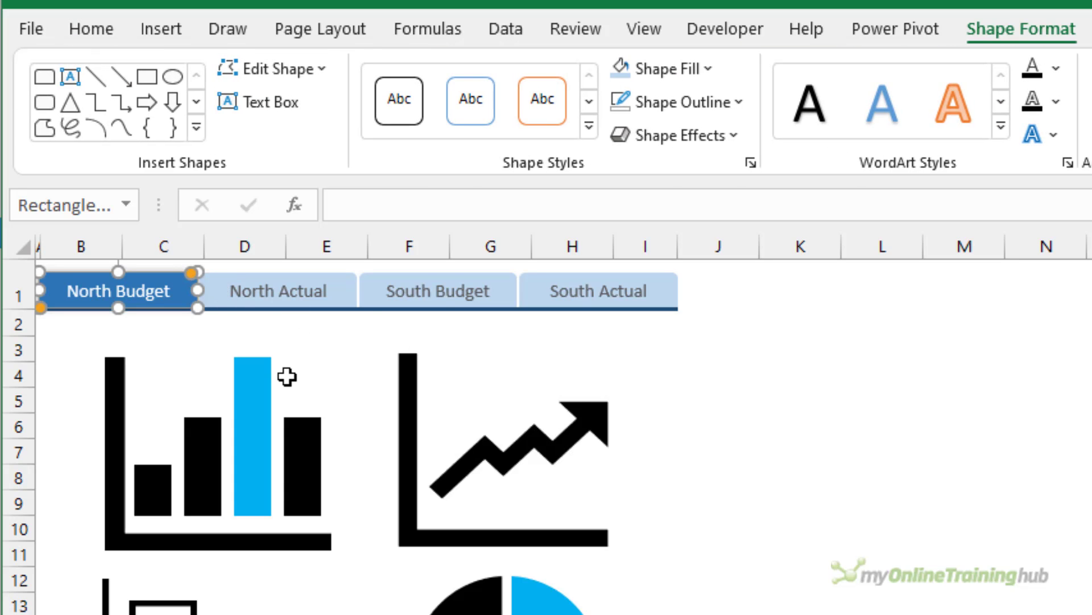
key("ctrl+k")
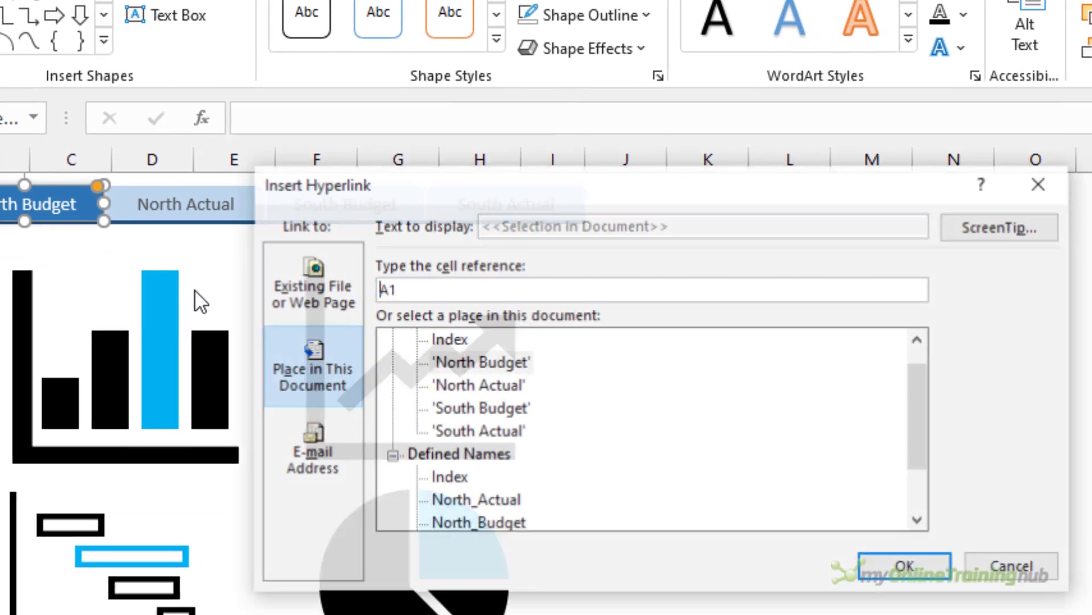
key("Down")
key("Down")
key("Down")
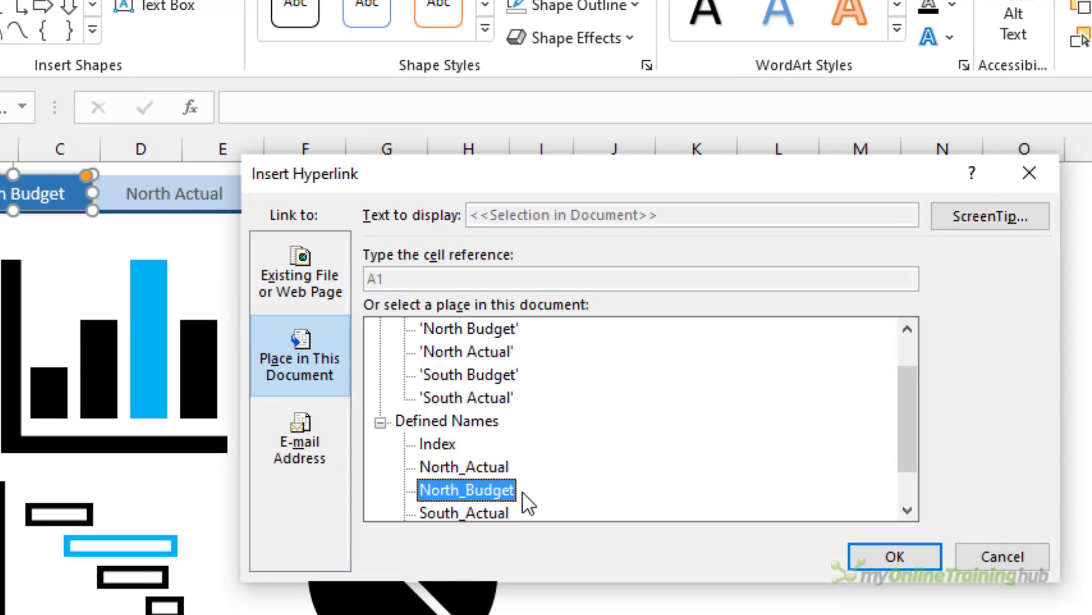
left_click(870, 552)
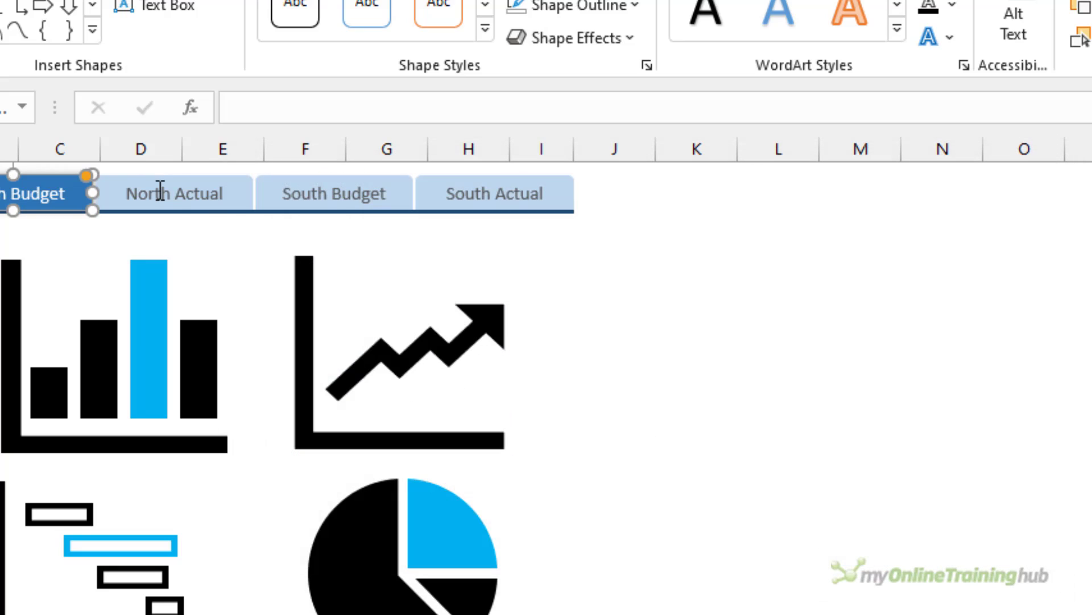
left_click(160, 192)
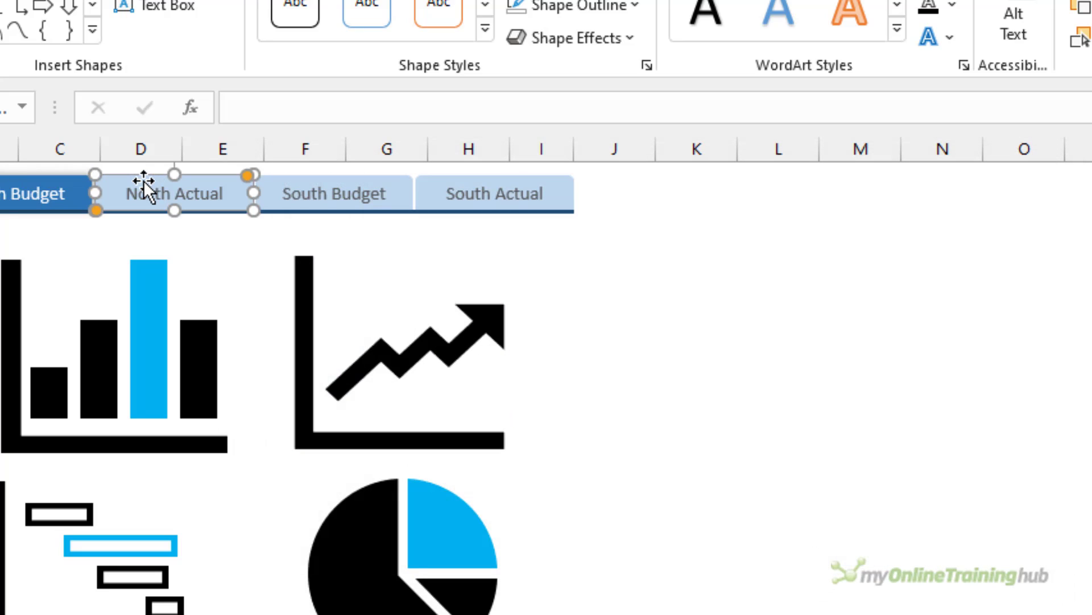
key("ctrl+k")
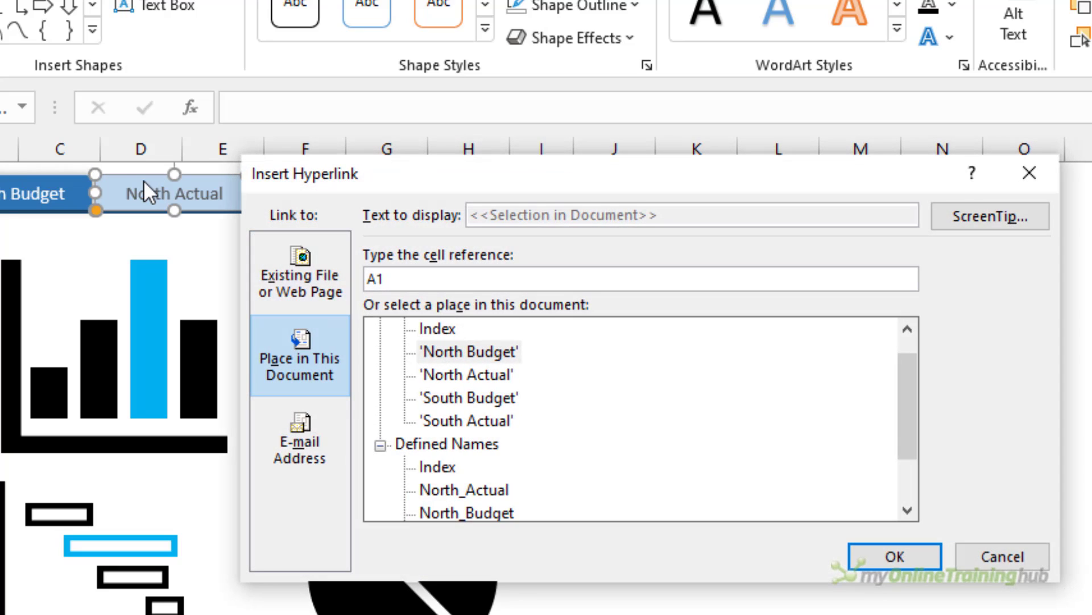
double_click(469, 492)
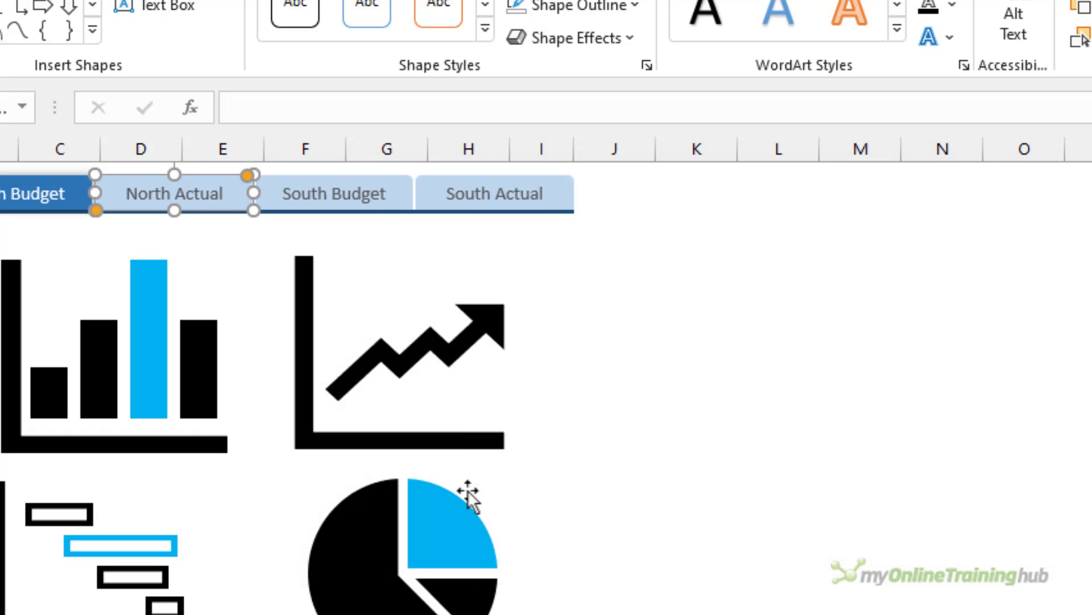
Link the South Budget and South Actual tabs to South_Budget and South_Actual
left_click(380, 190)
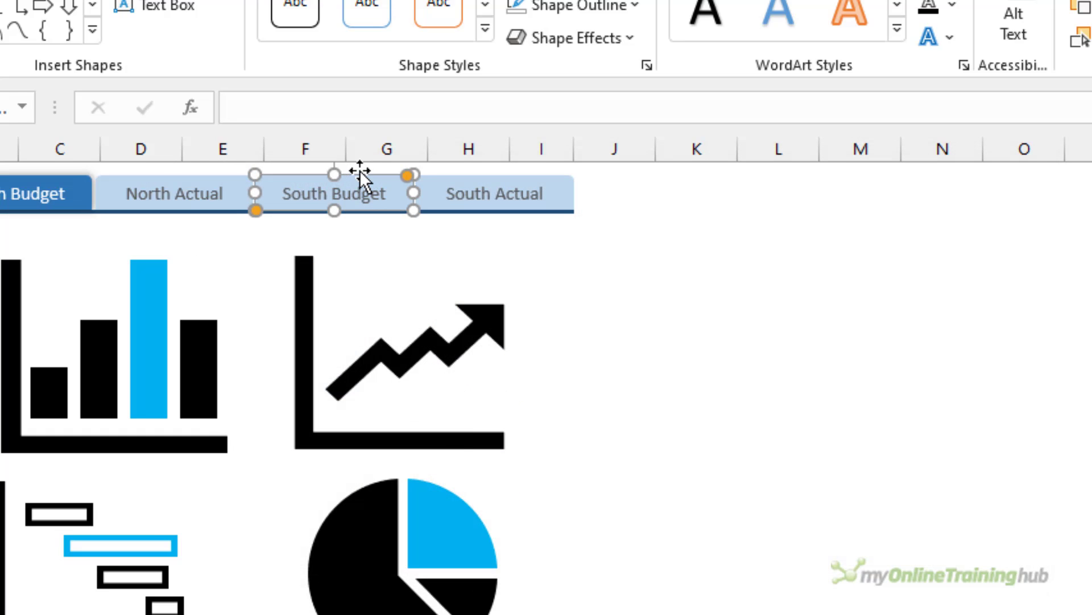
key("ctrl+k")
scroll(525, 463, "down", 1)
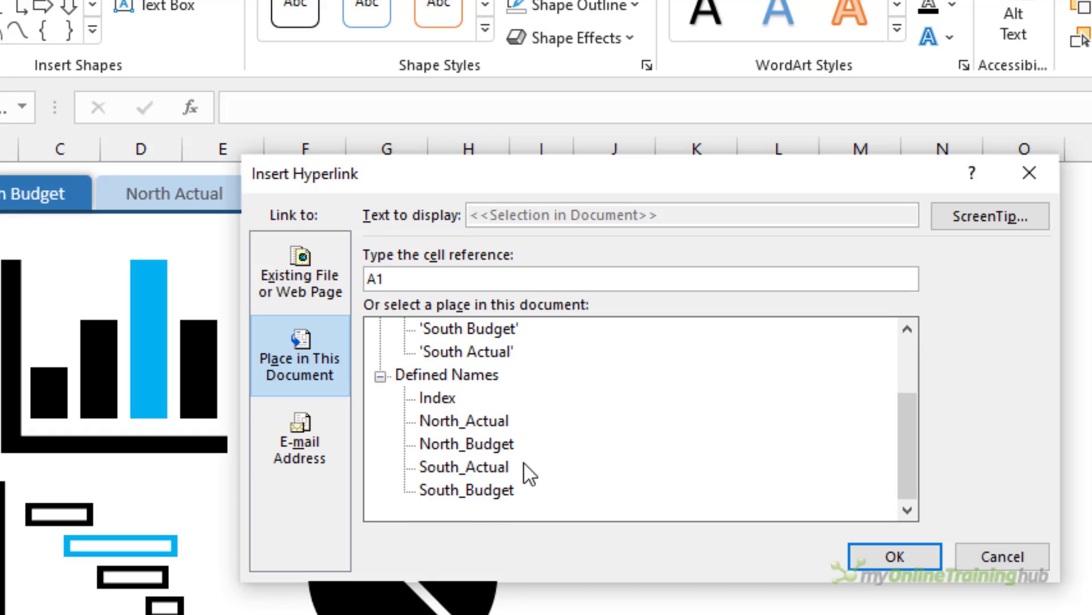
double_click(480, 483)
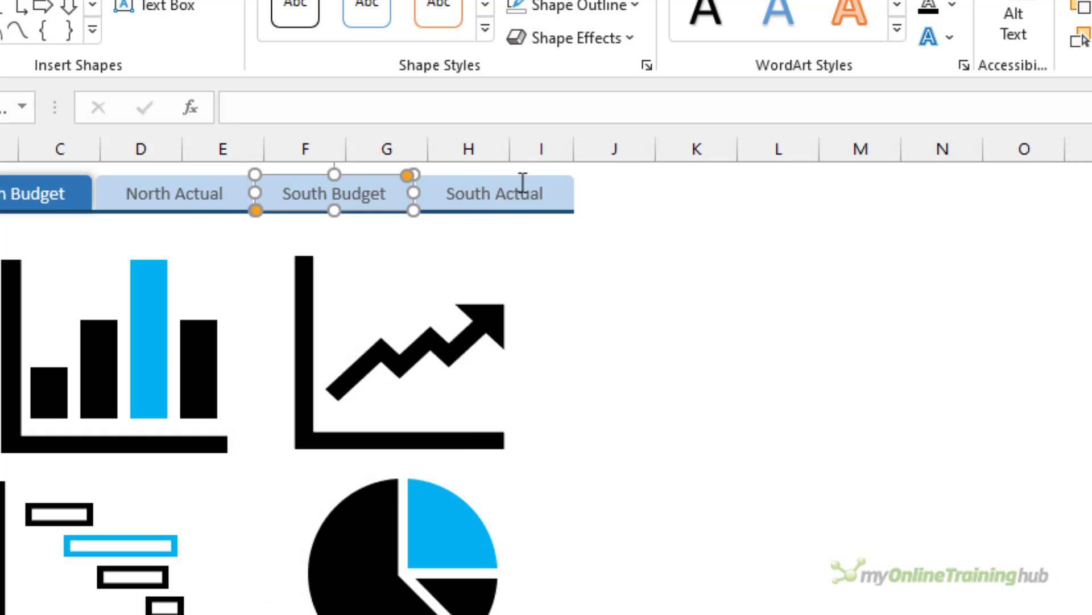
key("ctrl+k")
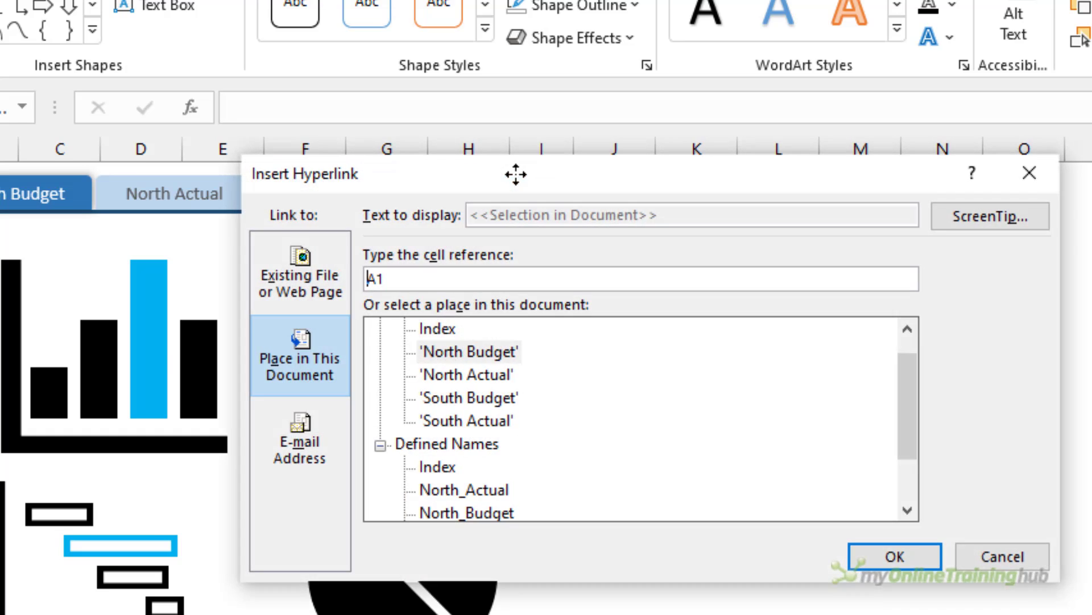
double_click(475, 468)
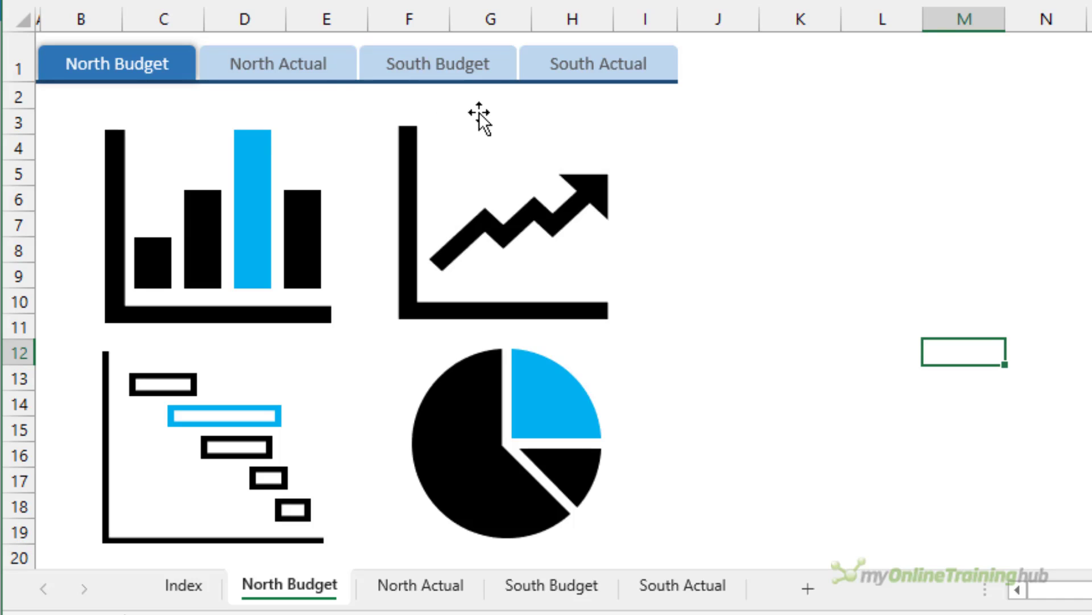
Copy row 1 with its tab buttons and paste it into row 1 of the North Actual sheet
left_click(16, 59)
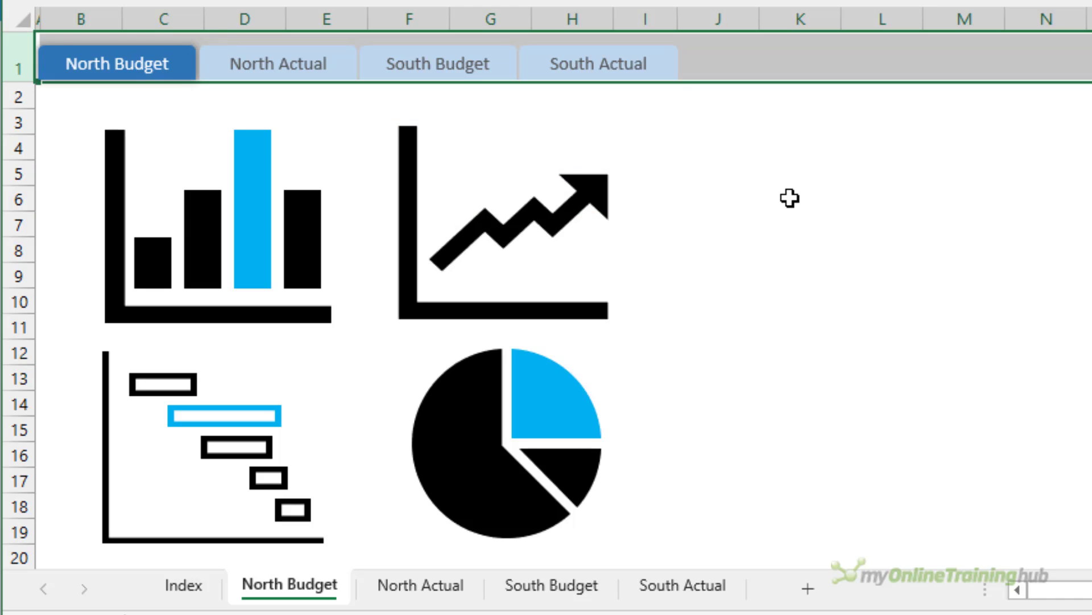
key("ctrl+c")
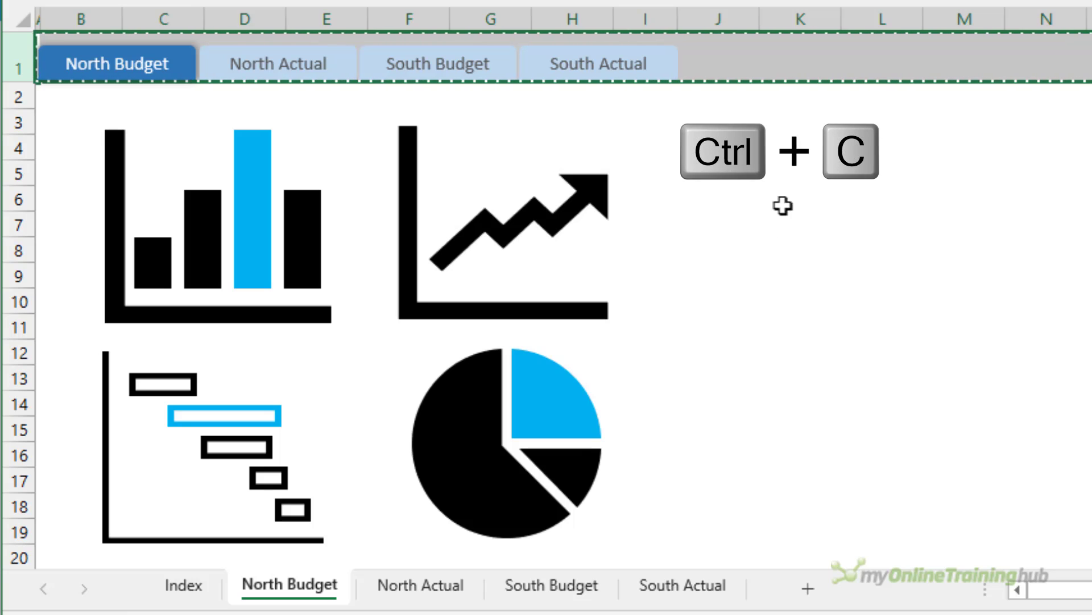
left_click(445, 588)
left_click(24, 58)
key("ctrl+v")
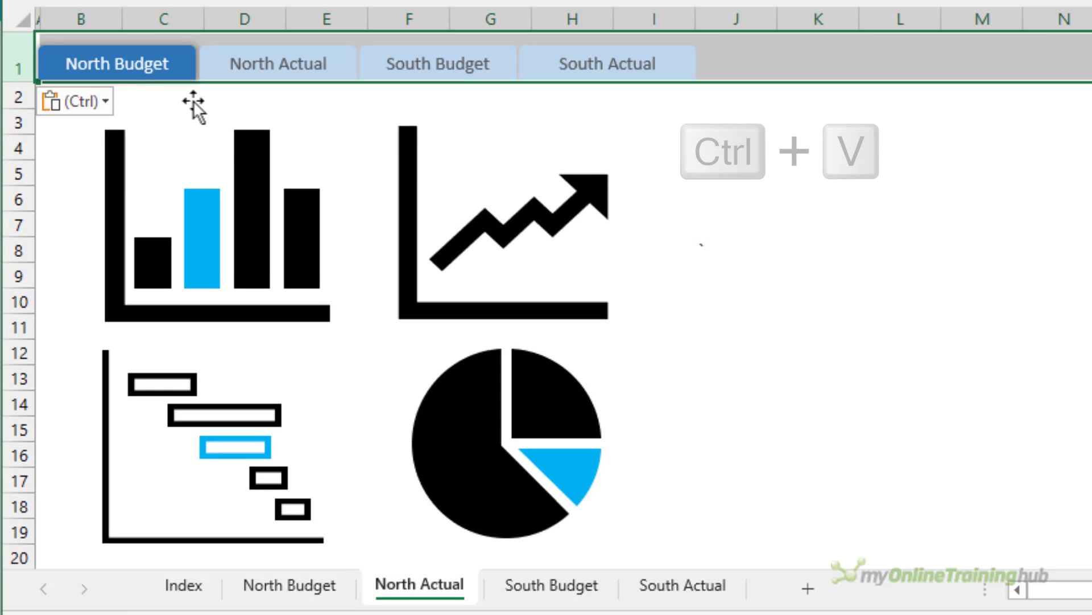
left_click(892, 280)
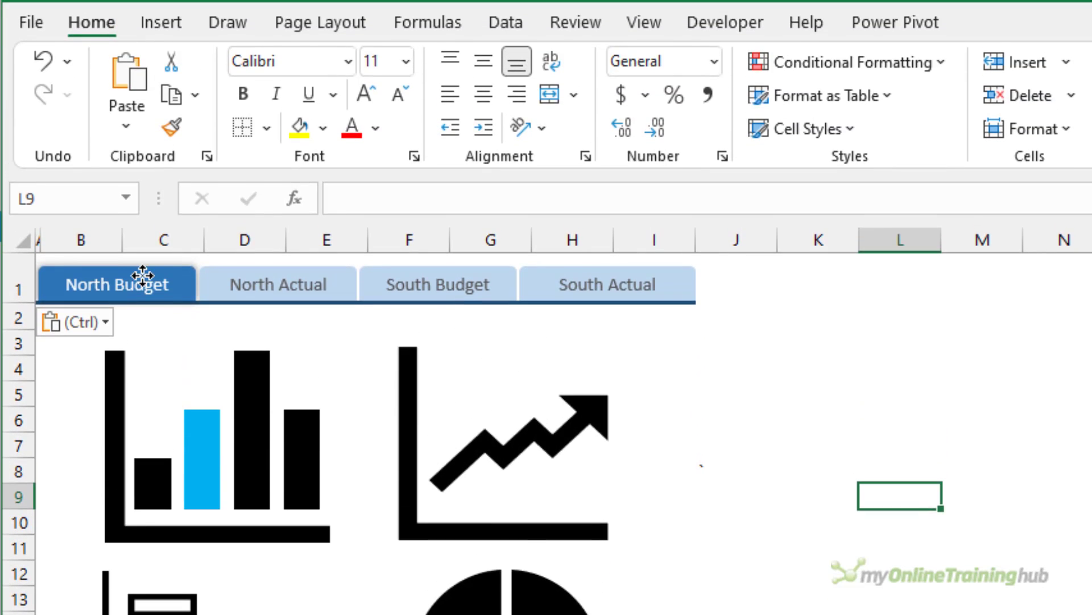
Format-paint North Actual dark and North Budget light on the North Actual sheet
left_click(146, 277)
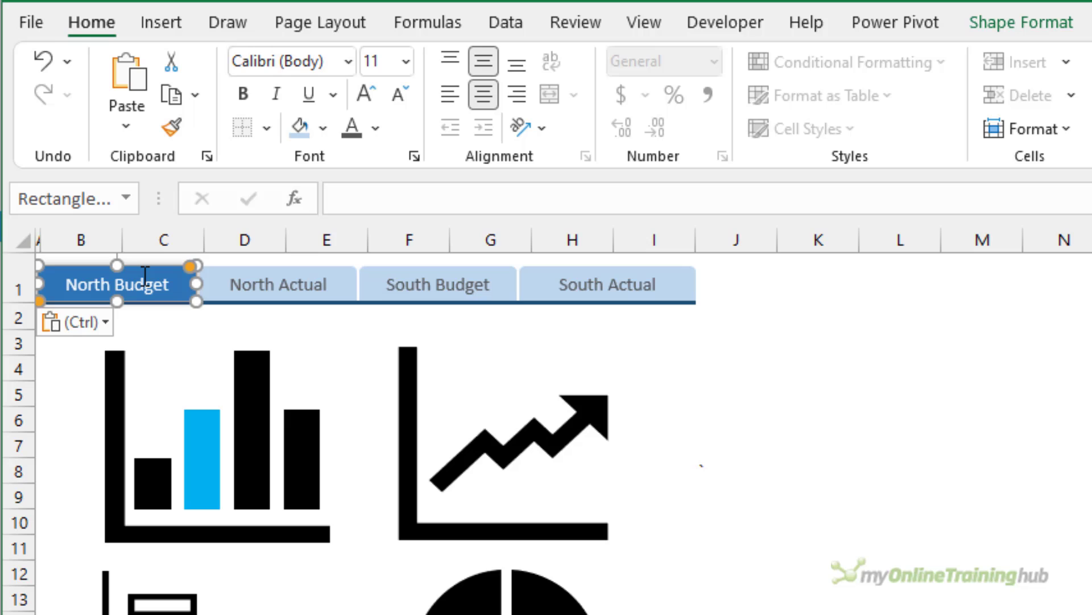
left_click(174, 128)
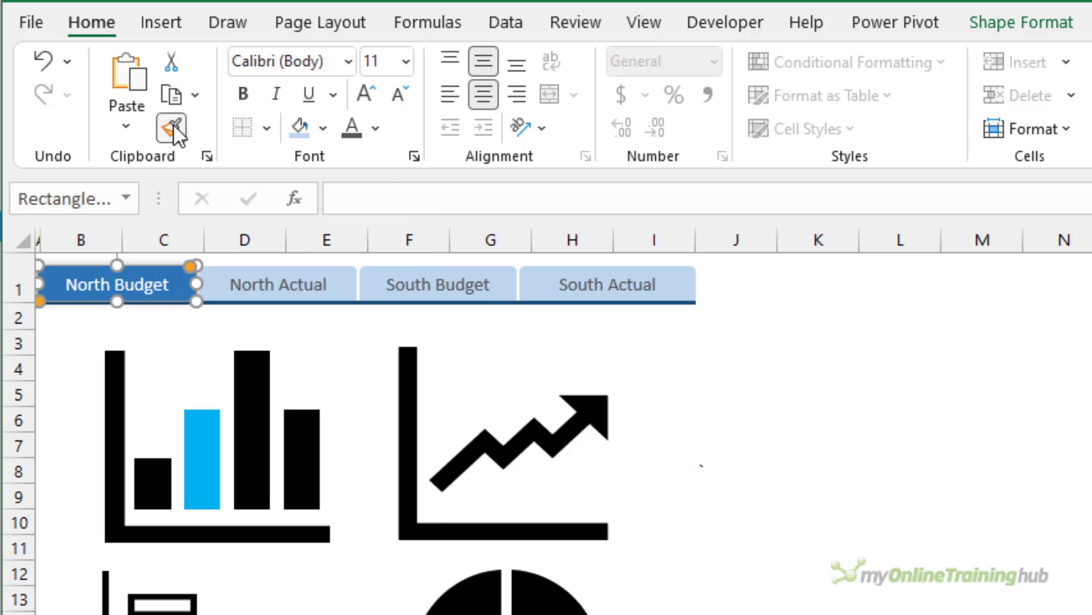
left_click(248, 269, "ctrl")
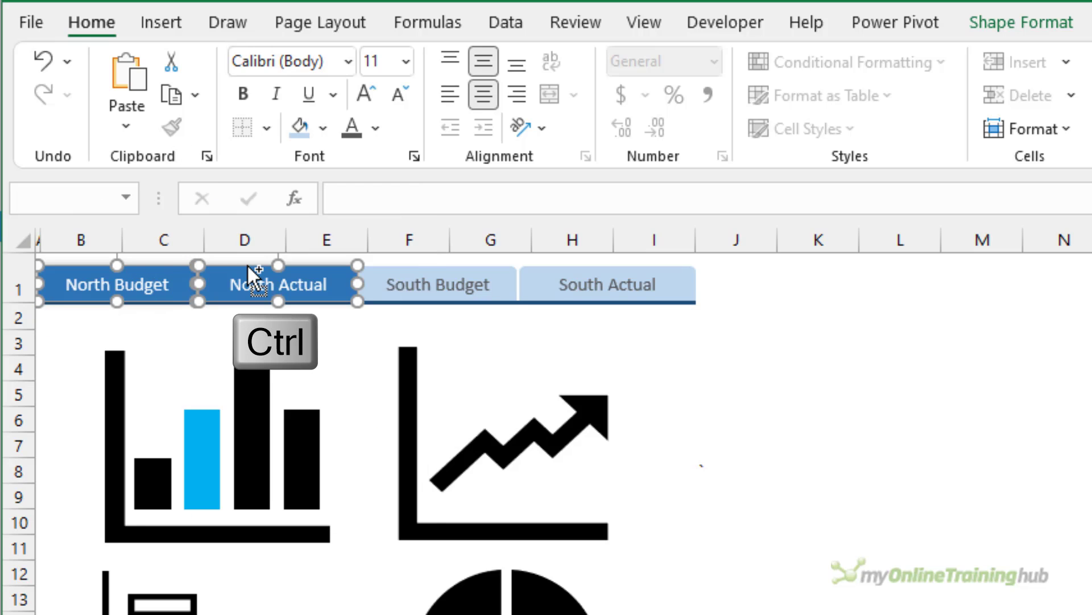
left_click(483, 333)
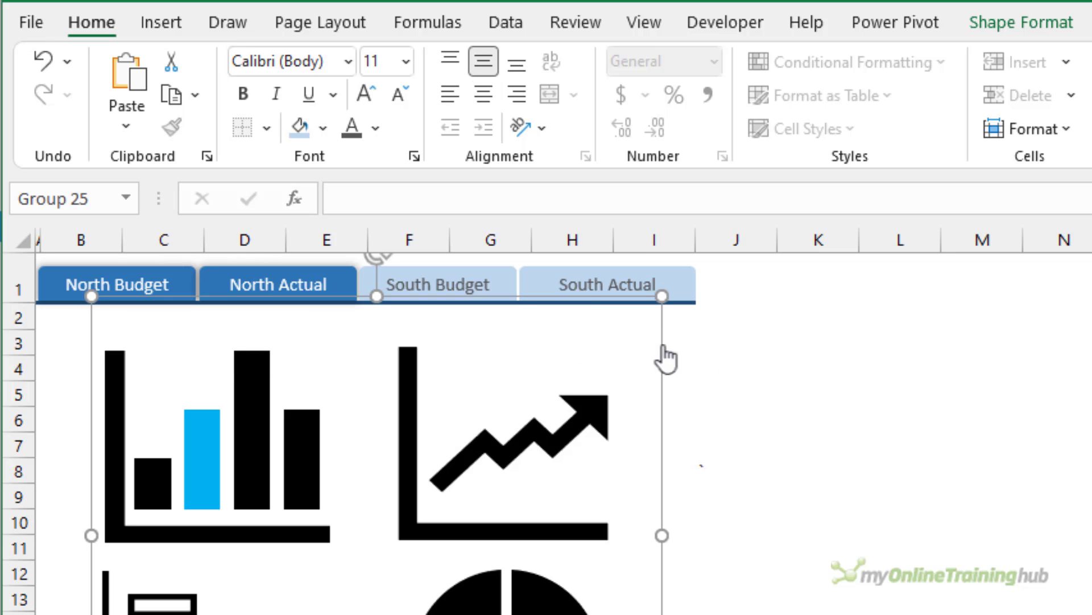
left_click(825, 362)
left_click(442, 275, "ctrl")
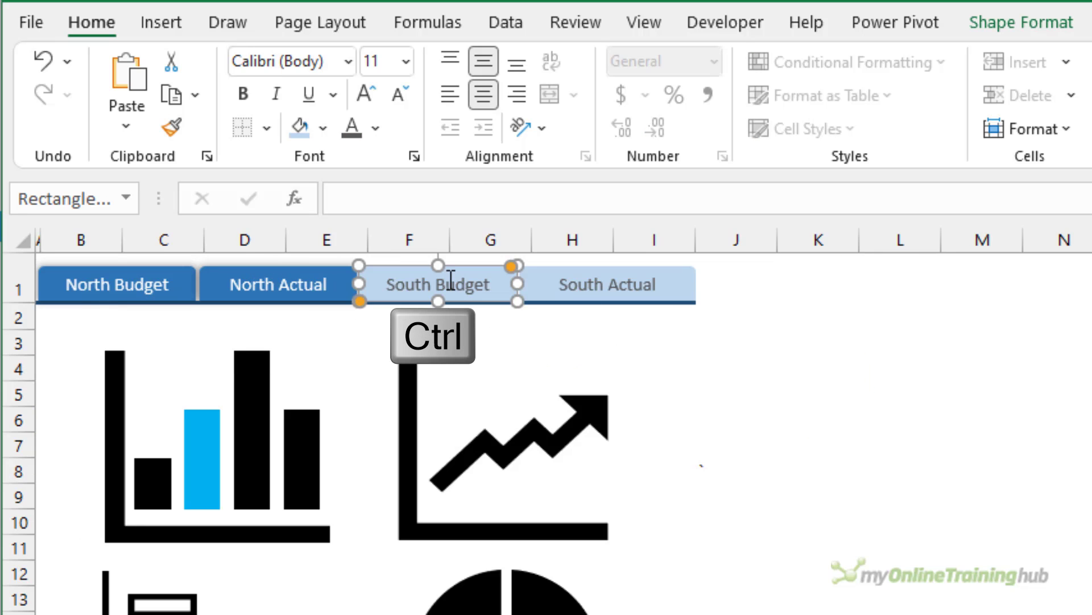
left_click(119, 267, "ctrl")
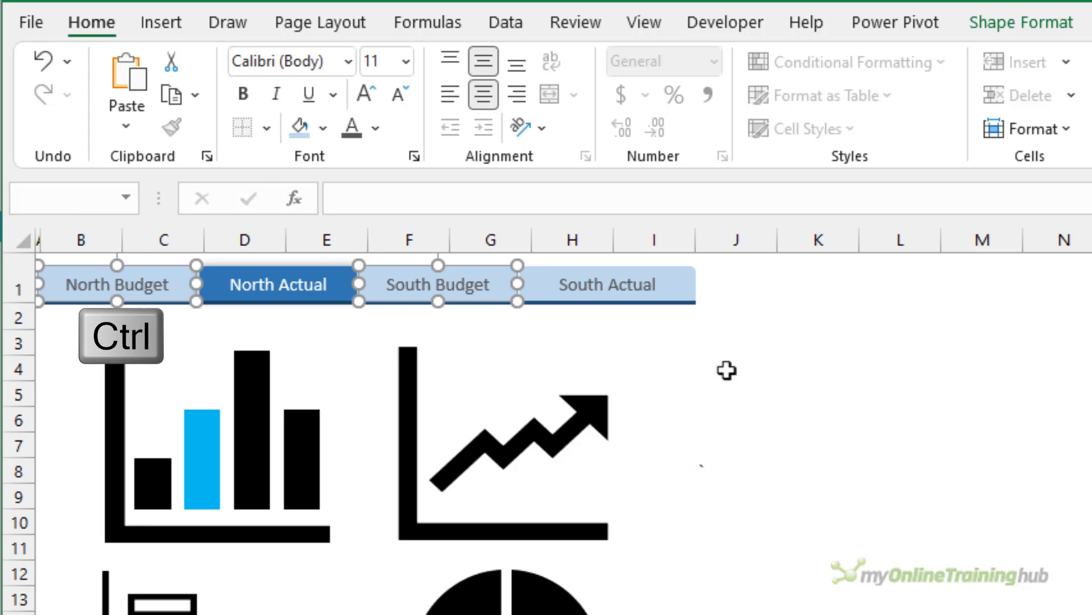
left_click(782, 379)
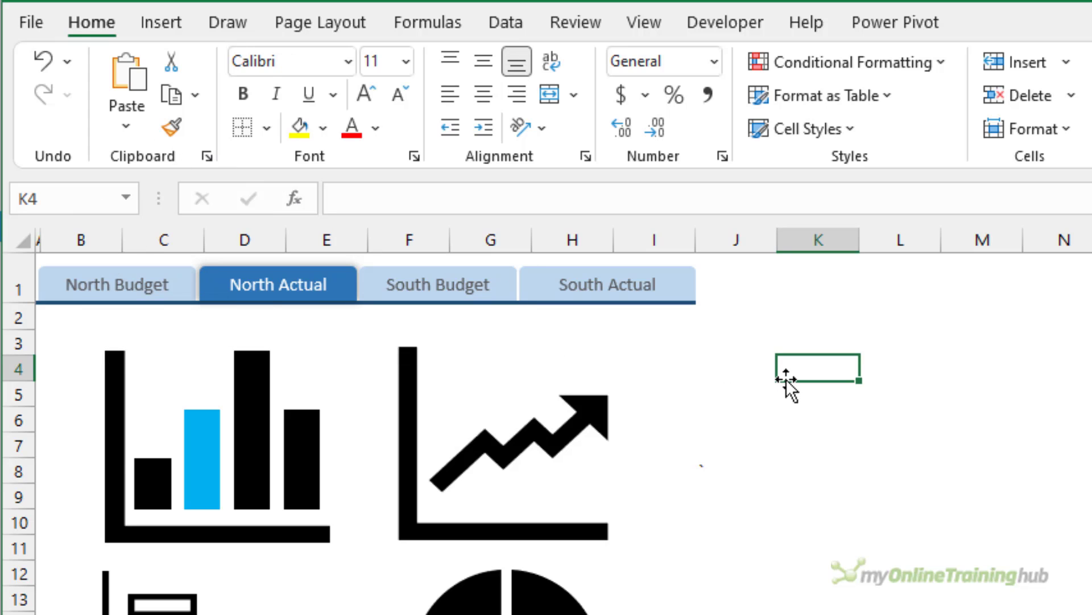
Copy row 1 and paste the tab buttons into row 1 of the next region sheet
left_click(19, 271)
key("ctrl+c")
left_click(818, 521)
left_click(18, 282)
key("ctrl+v")
left_click(691, 371)
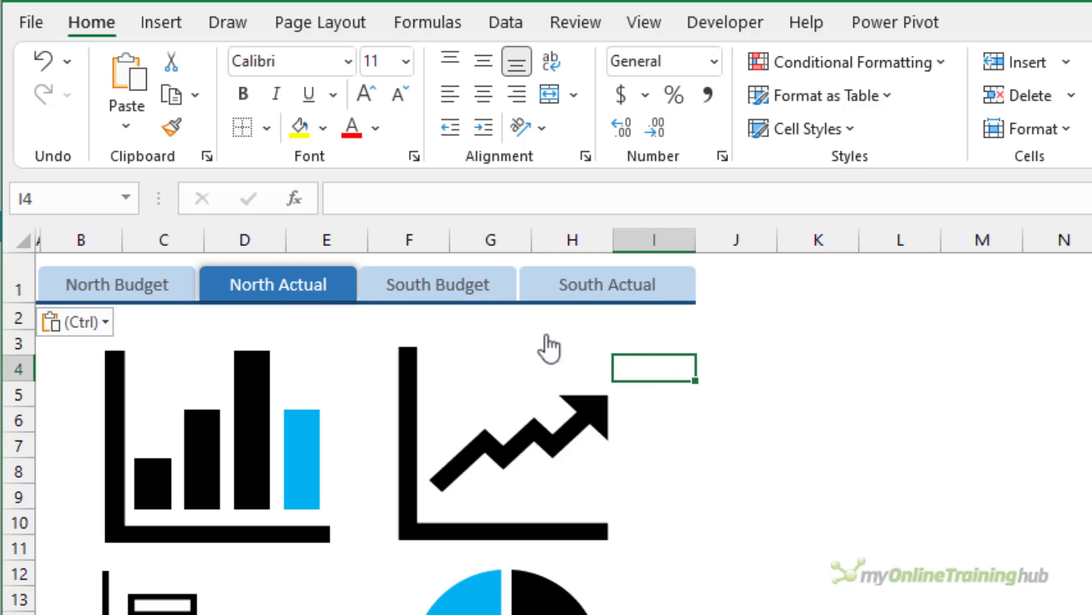
Format-paint South Budget dark and North Actual light on that sheet
left_click(306, 273)
left_click(170, 127)
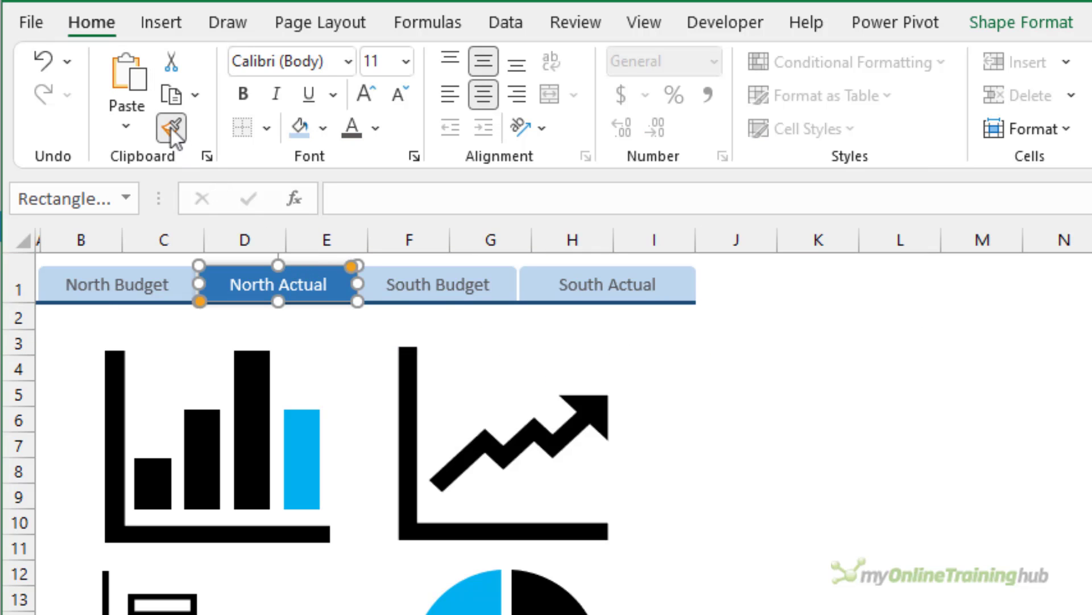
left_click(410, 281)
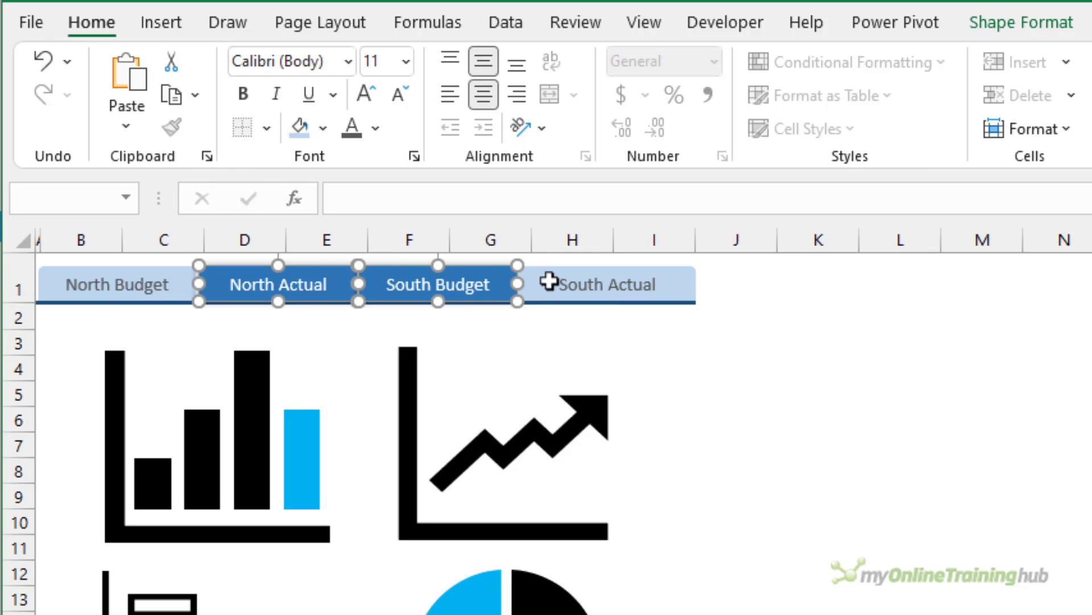
key("Escape")
left_click(610, 286)
left_click(171, 128)
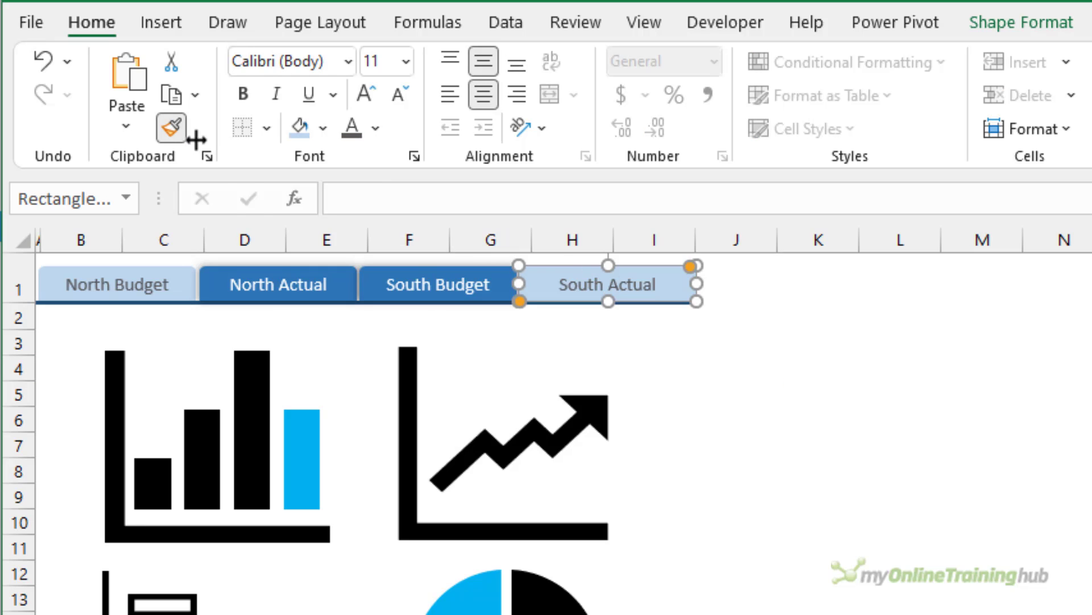
left_click(276, 283)
left_click(797, 464)
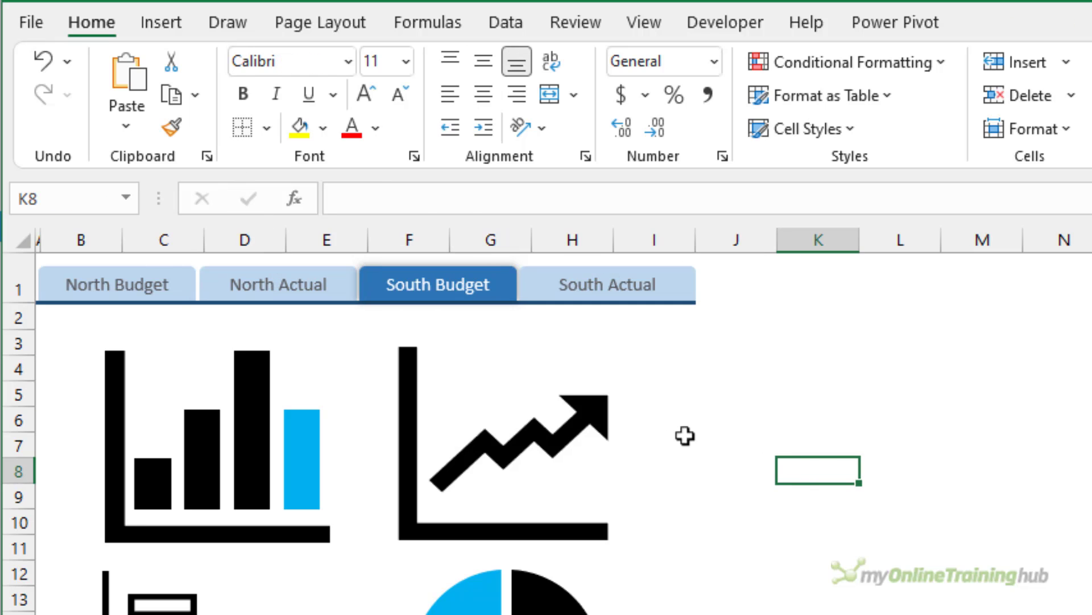
Copy row 1 and paste the tab buttons into row 1 of the next region sheet
left_click(19, 282)
key("ctrl+c")
left_click(59, 292)
left_click(19, 288)
key("ctrl+v")
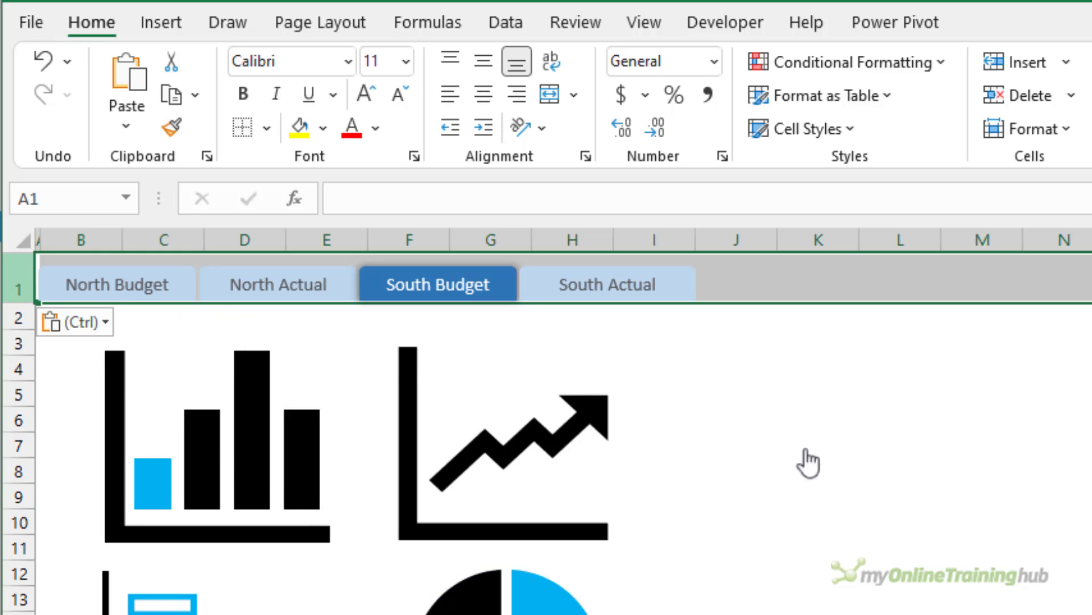
Format-paint South Actual dark and South Budget light on that sheet
left_click(438, 284, "ctrl")
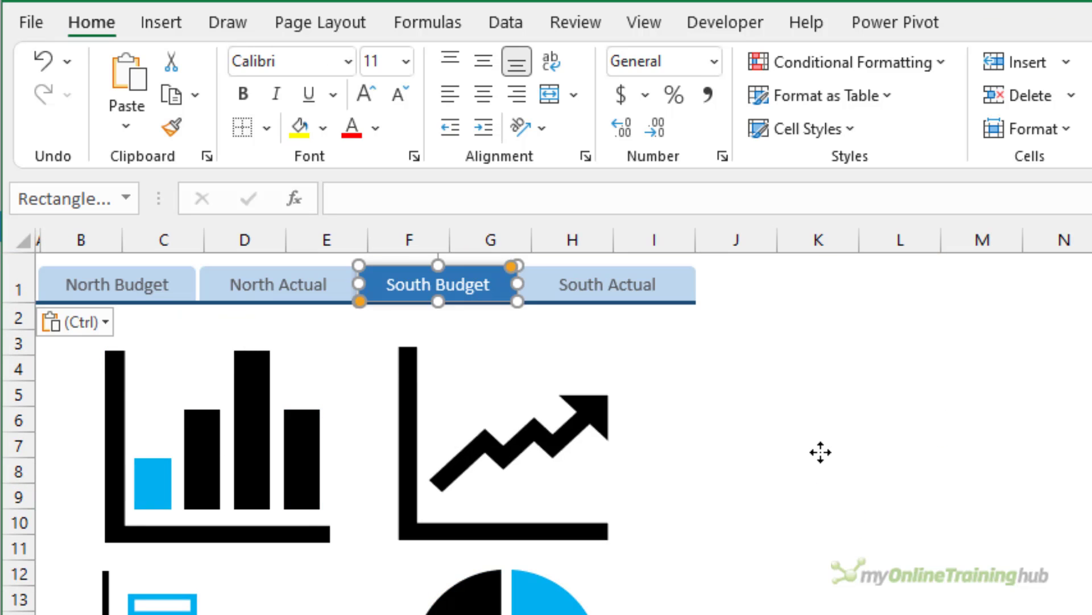
left_click(180, 125)
left_click(581, 276)
left_click(740, 410)
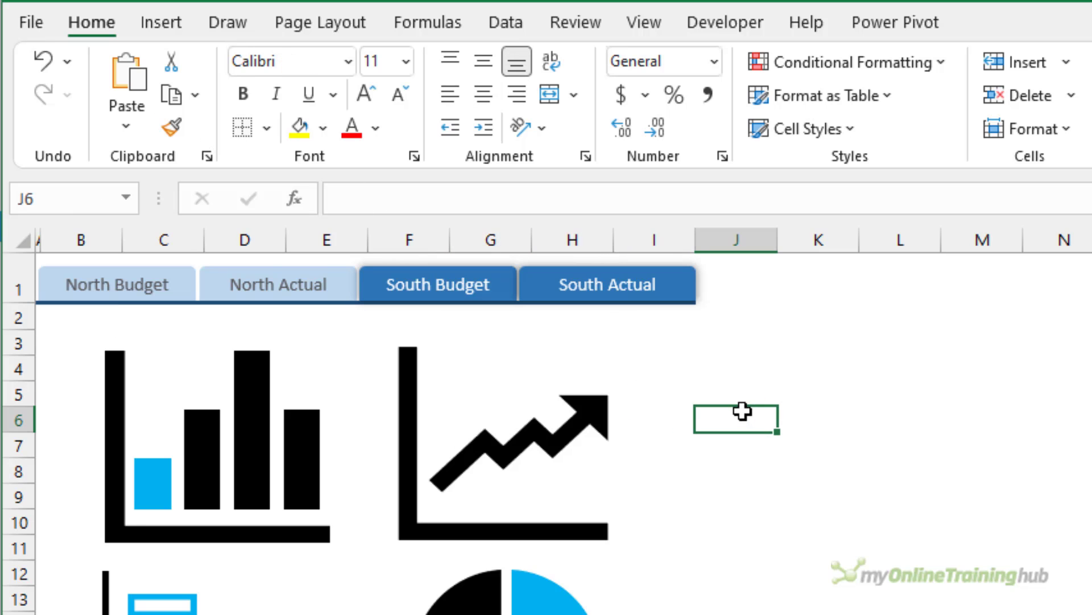
left_click(294, 280)
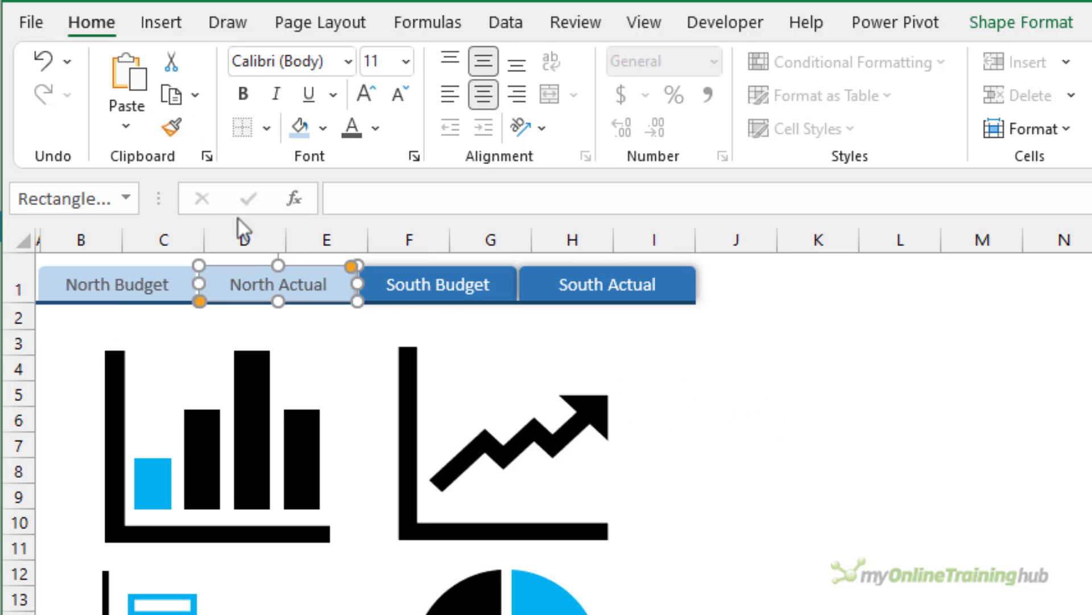
left_click(171, 127)
left_click(435, 275)
left_click(803, 489)
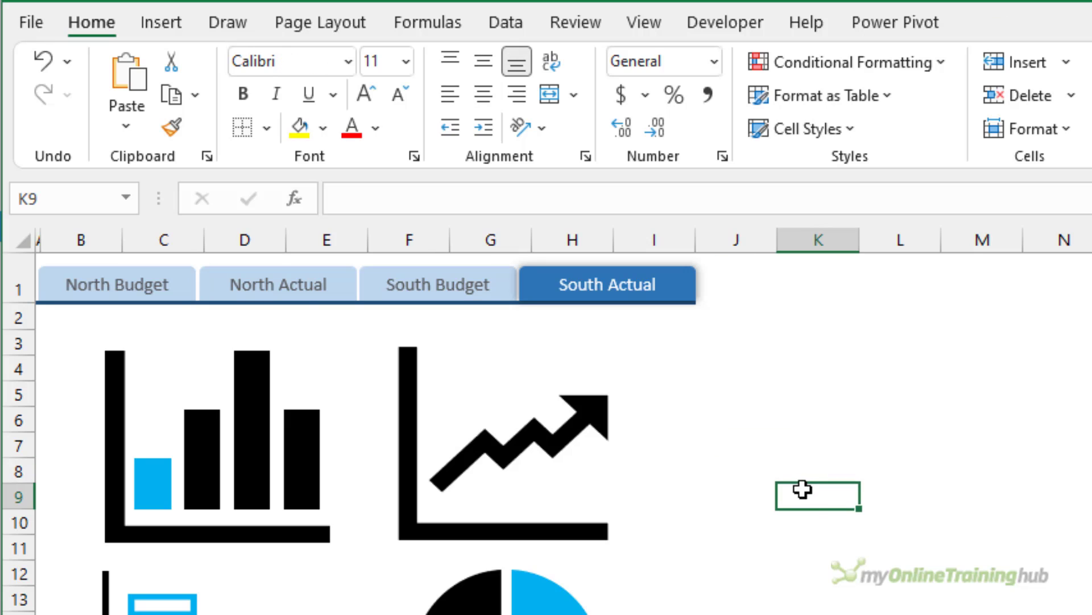
Follow the North Actual tab link to land on the North Actual sheet
left_click(286, 290)
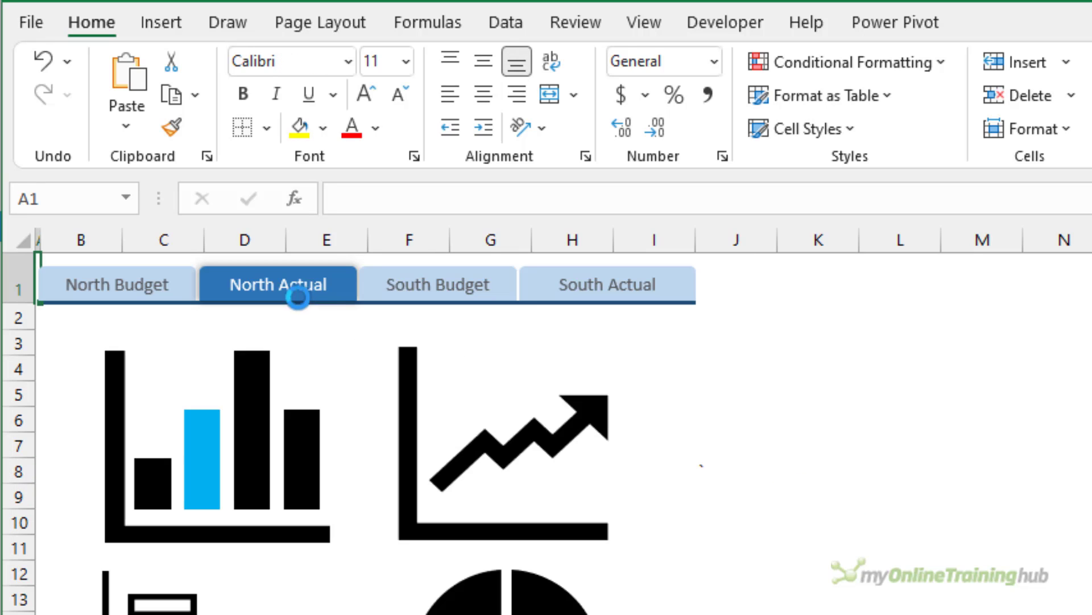